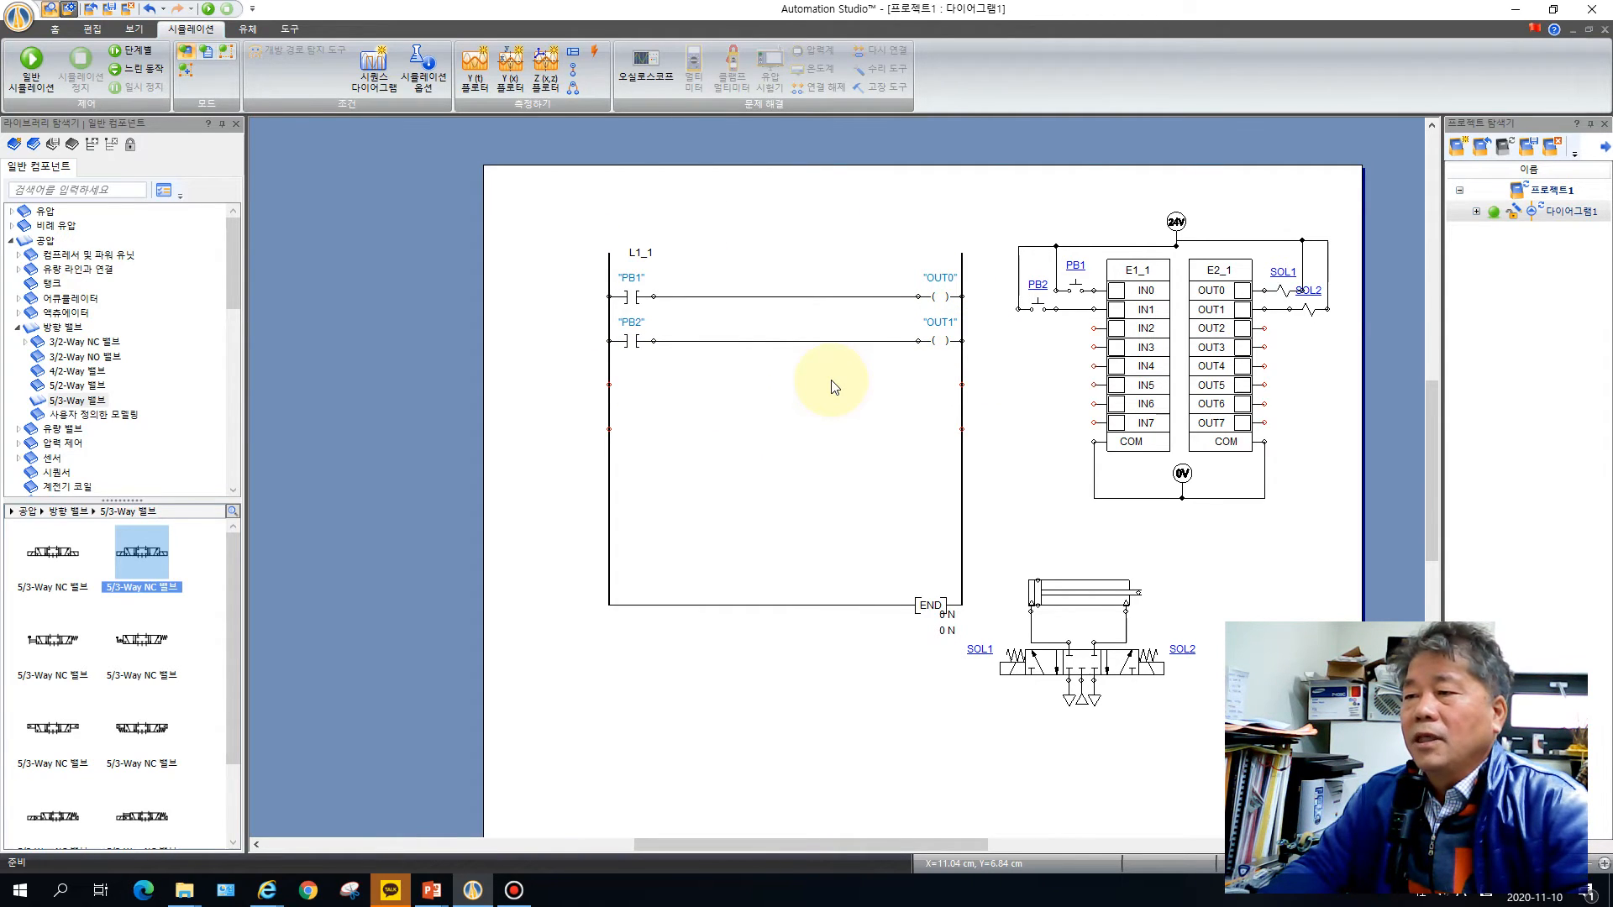
- Extend the ladder frame L1_1 downward by about four rung spacings to make room for more rungs
{"action": "left_click", "coordinate": [796, 604]}
{"action": "left_click_drag", "start_coordinate": [786, 605], "coordinate": [785, 796]}
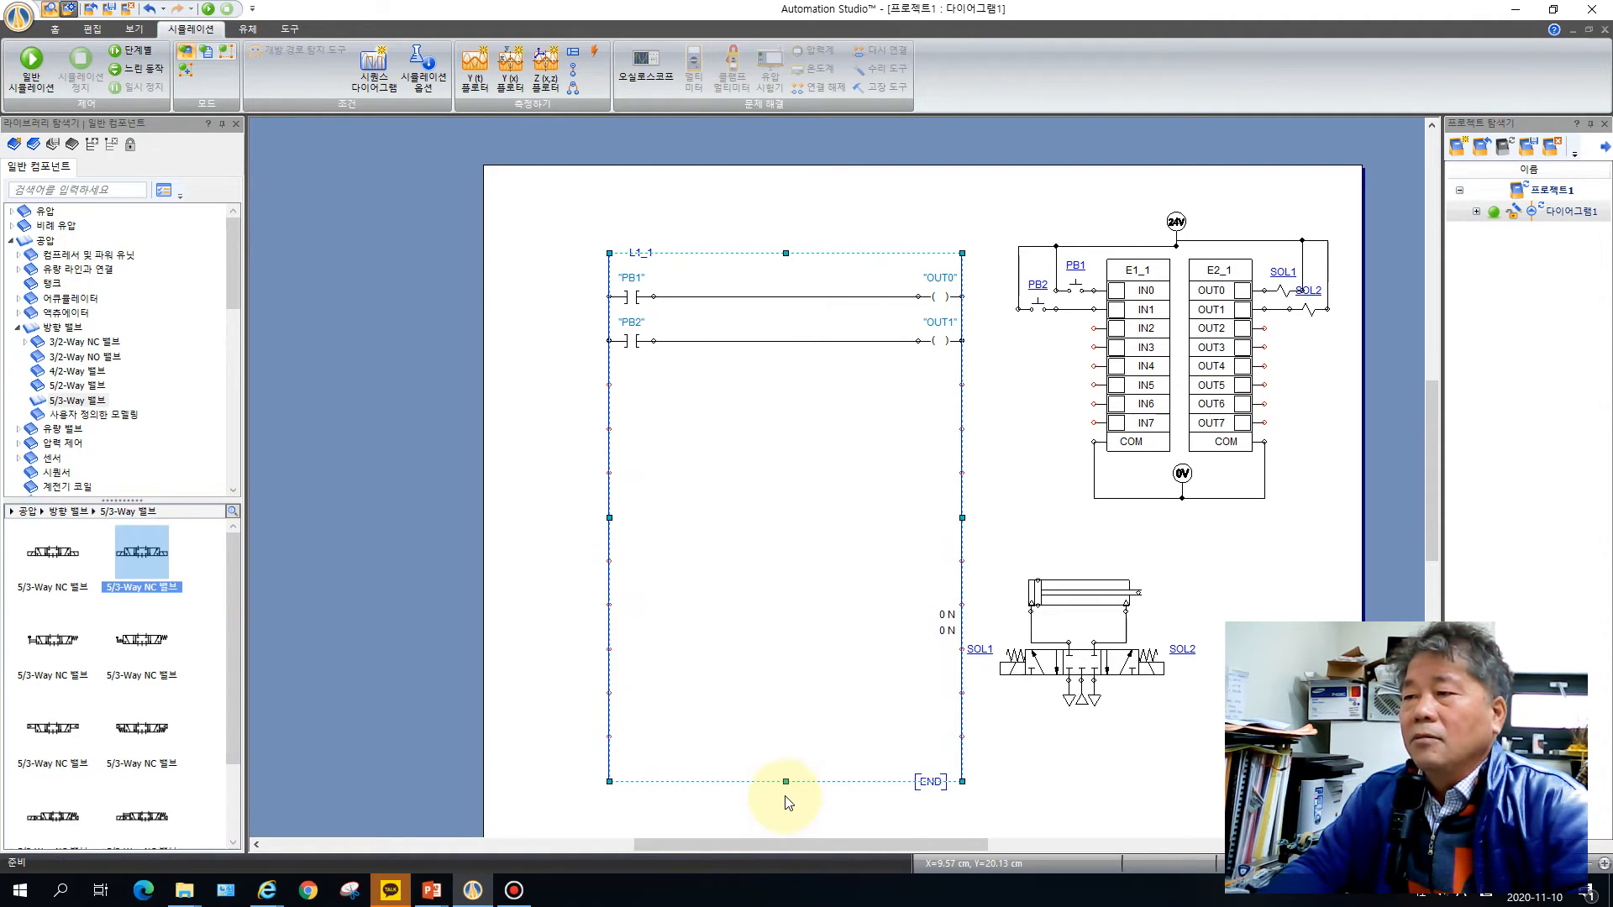
{"action": "left_click", "coordinate": [801, 479]}
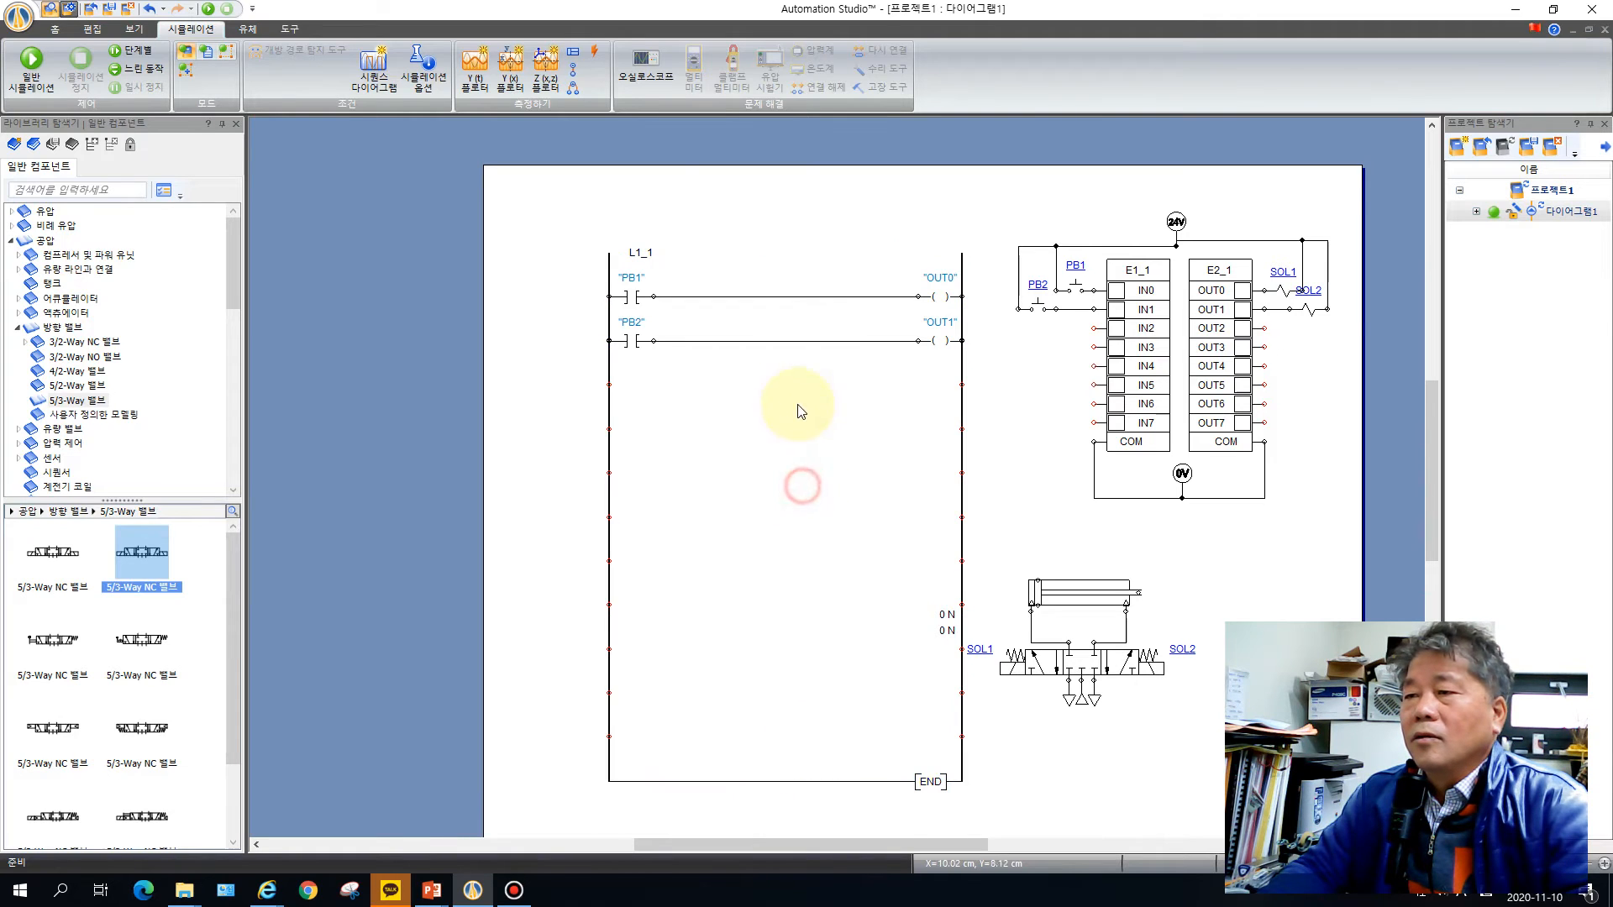
- Delete the connecting lines between the contacts and coils on the PB1 and PB2 rungs
{"action": "left_click", "coordinate": [793, 341]}
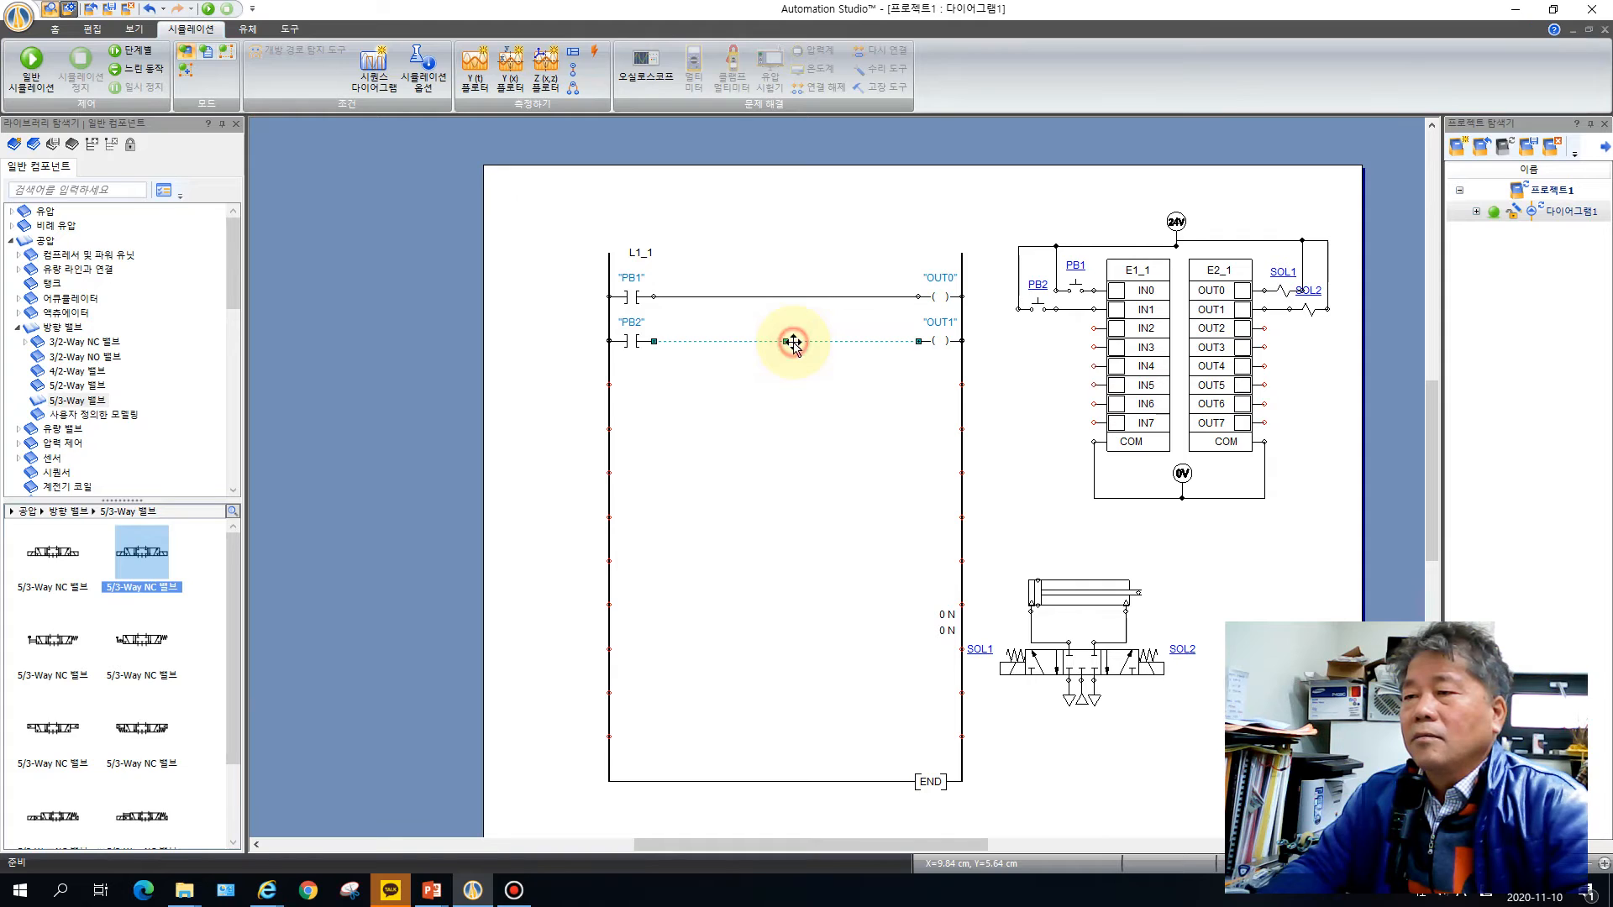
{"action": "key", "text": "Delete"}
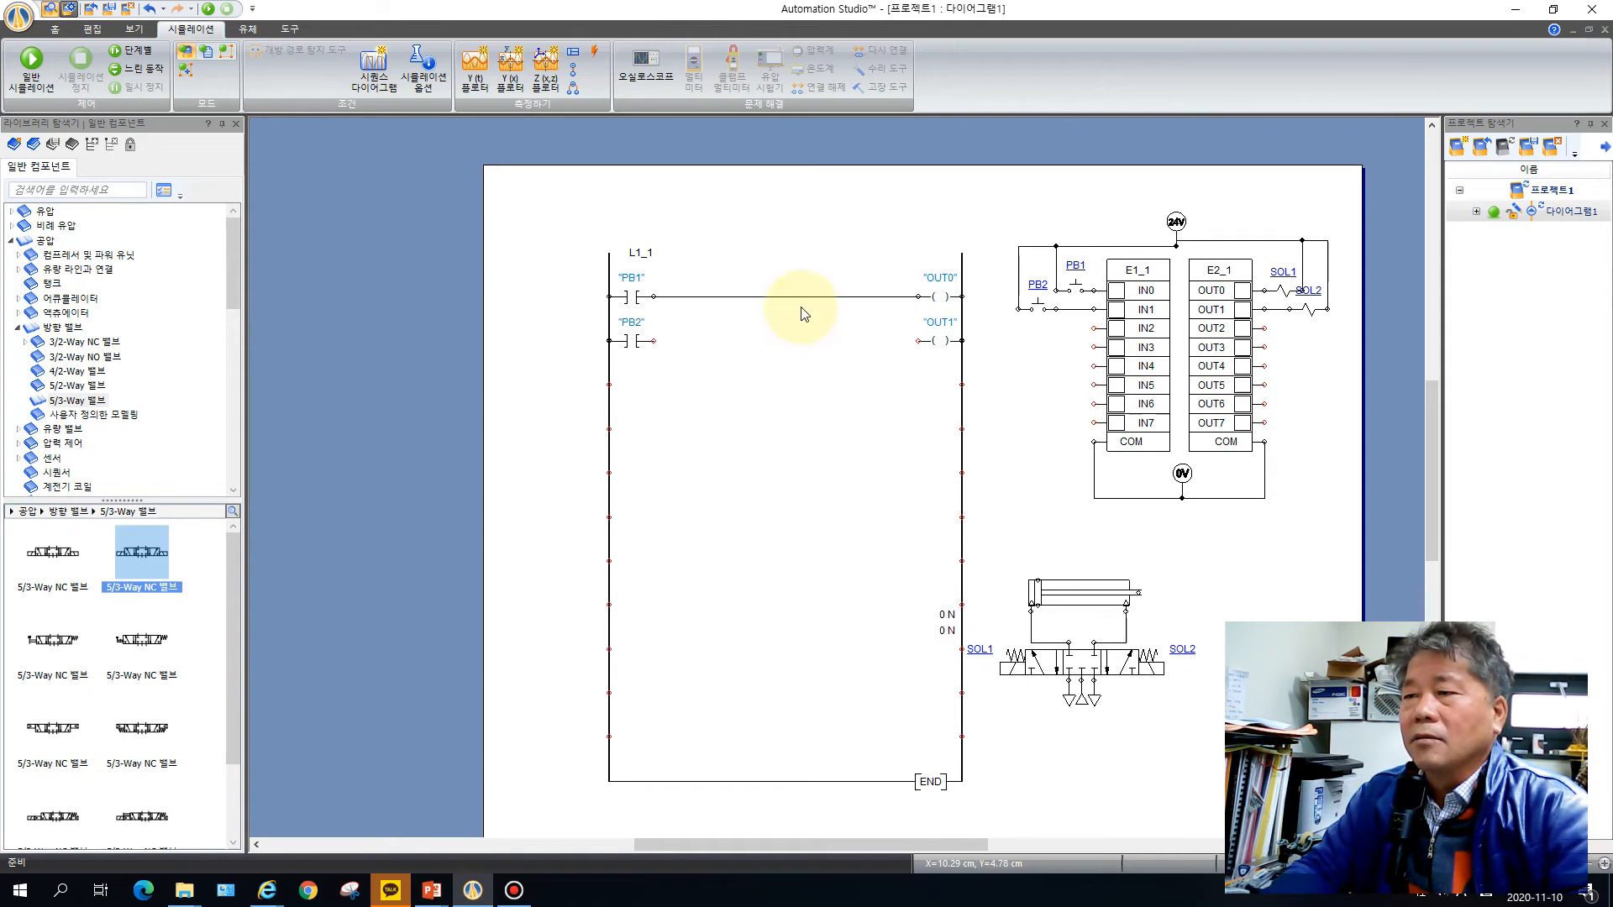
{"action": "left_click", "coordinate": [786, 297]}
{"action": "key", "text": "Delete"}
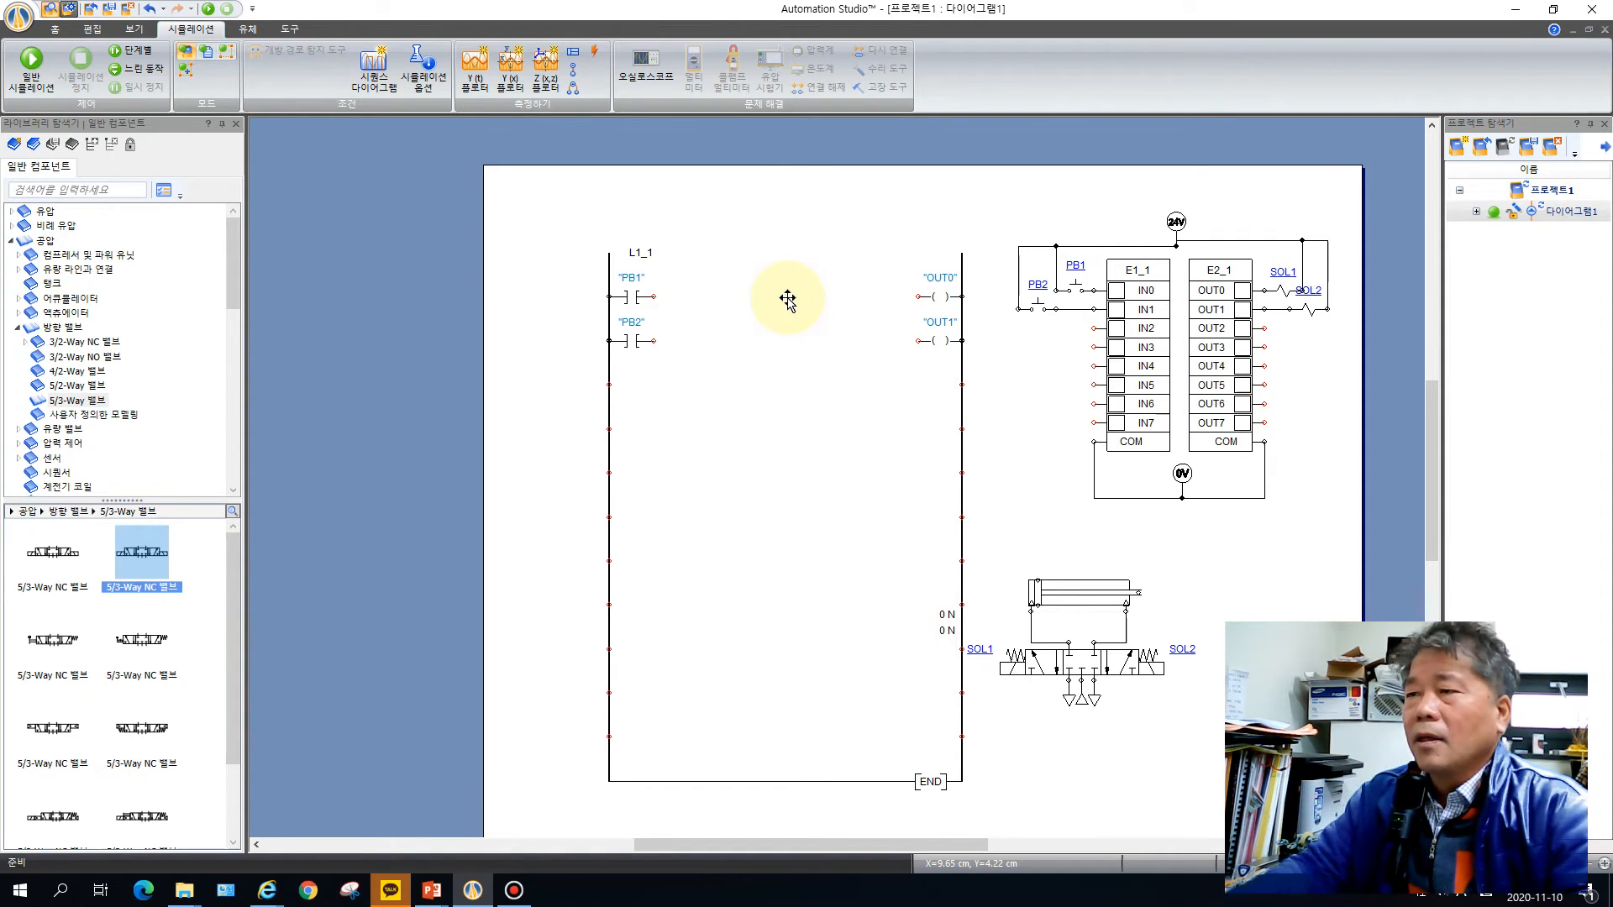
- Move the OUT0 and OUT1 coils together five rows down and the PB2 contact one row down
{"action": "left_click_drag", "start_coordinate": [852, 239], "coordinate": [993, 413]}
{"action": "left_click_drag", "start_coordinate": [932, 341], "coordinate": [934, 566]}
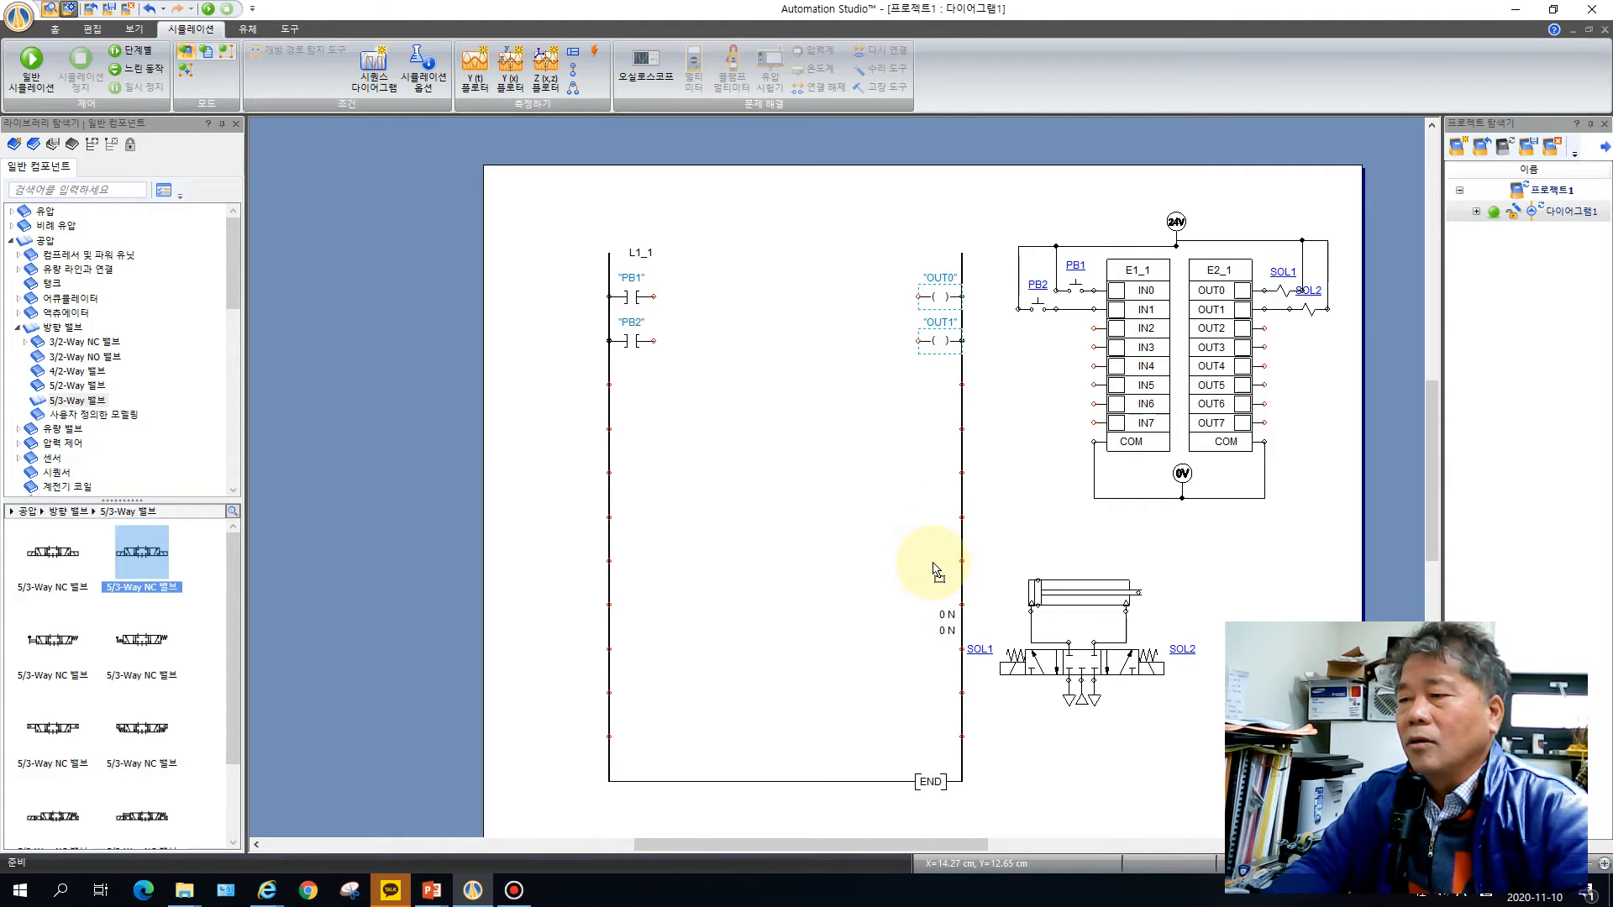
{"action": "left_click_drag", "start_coordinate": [625, 337], "coordinate": [632, 386]}
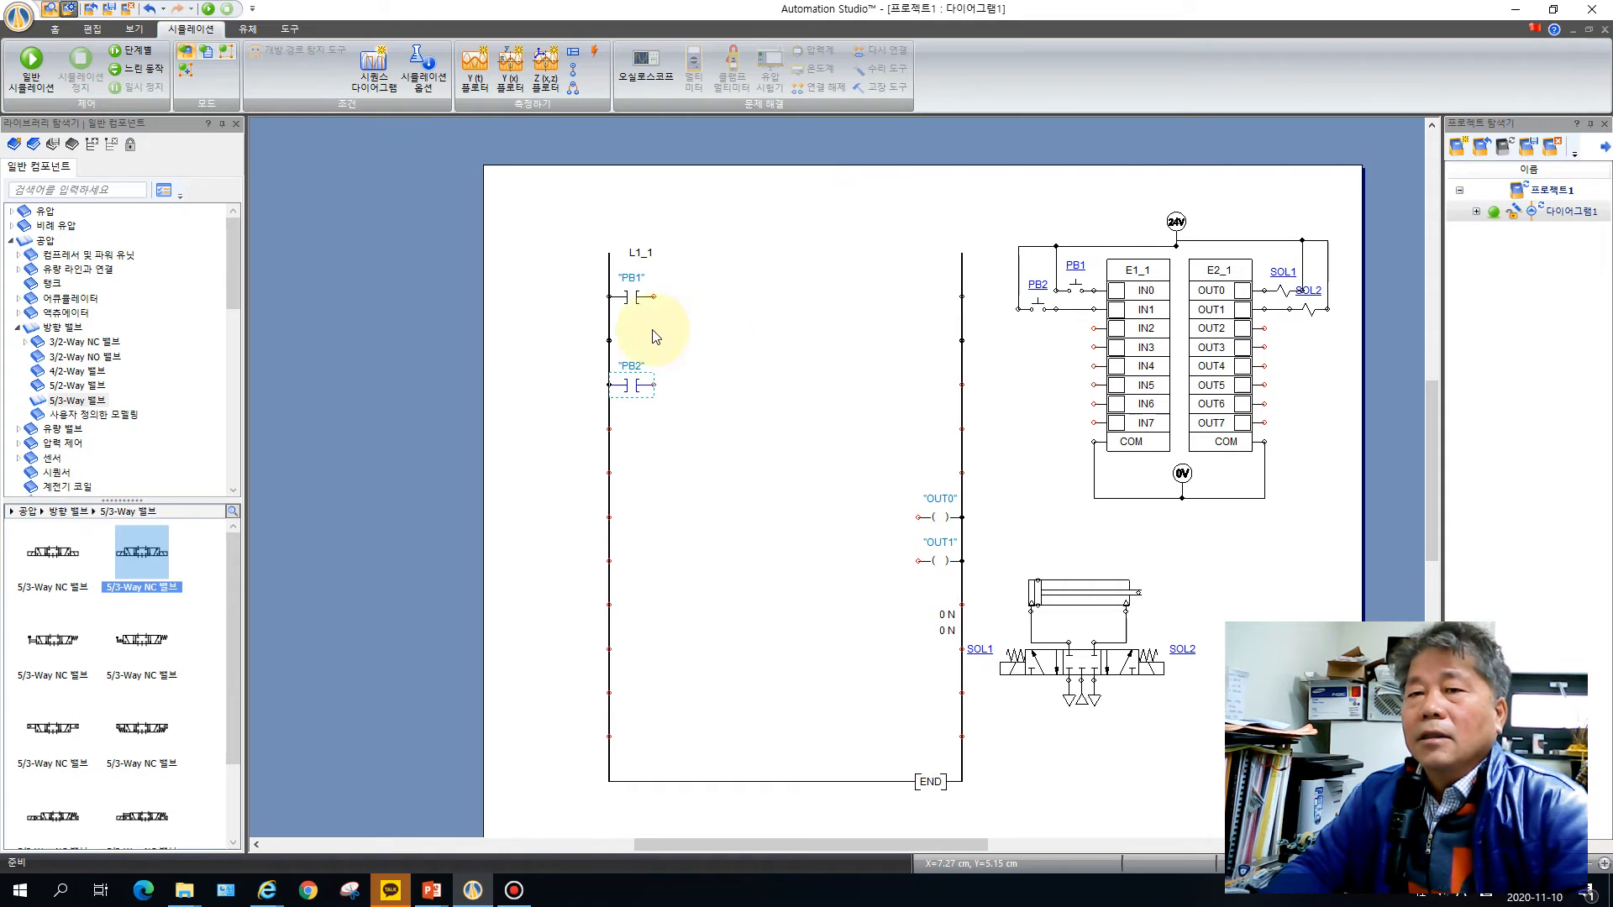
- Place an IEC ladder NC contact directly after the PB1 contact and another after the PB2 contact
{"action": "left_click", "coordinate": [12, 244]}
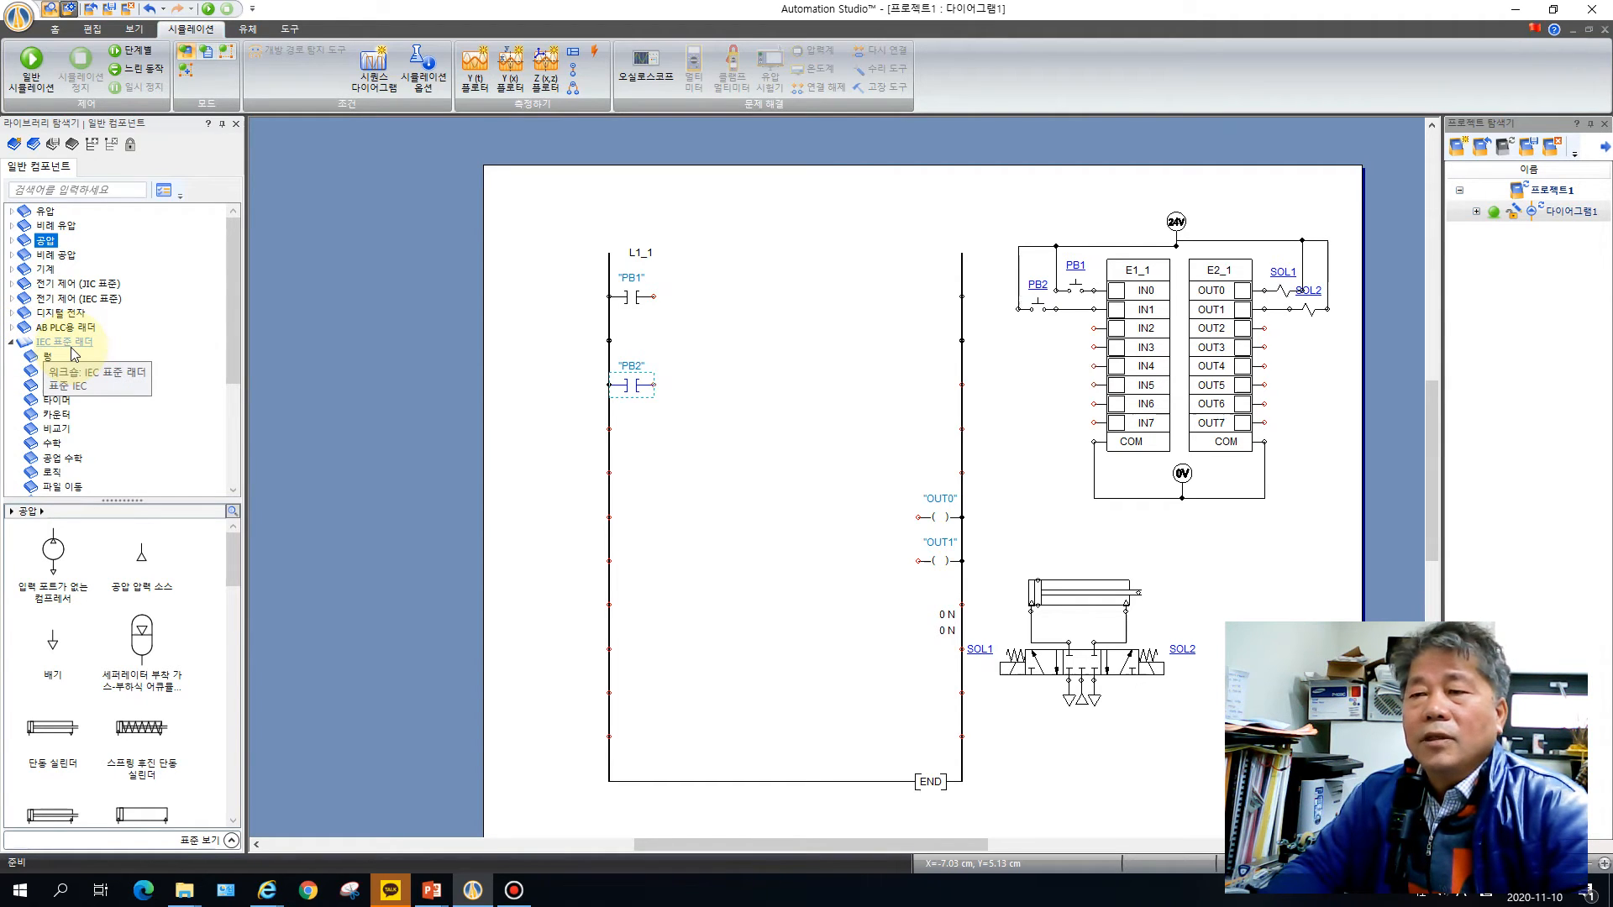
{"action": "left_click", "coordinate": [54, 372]}
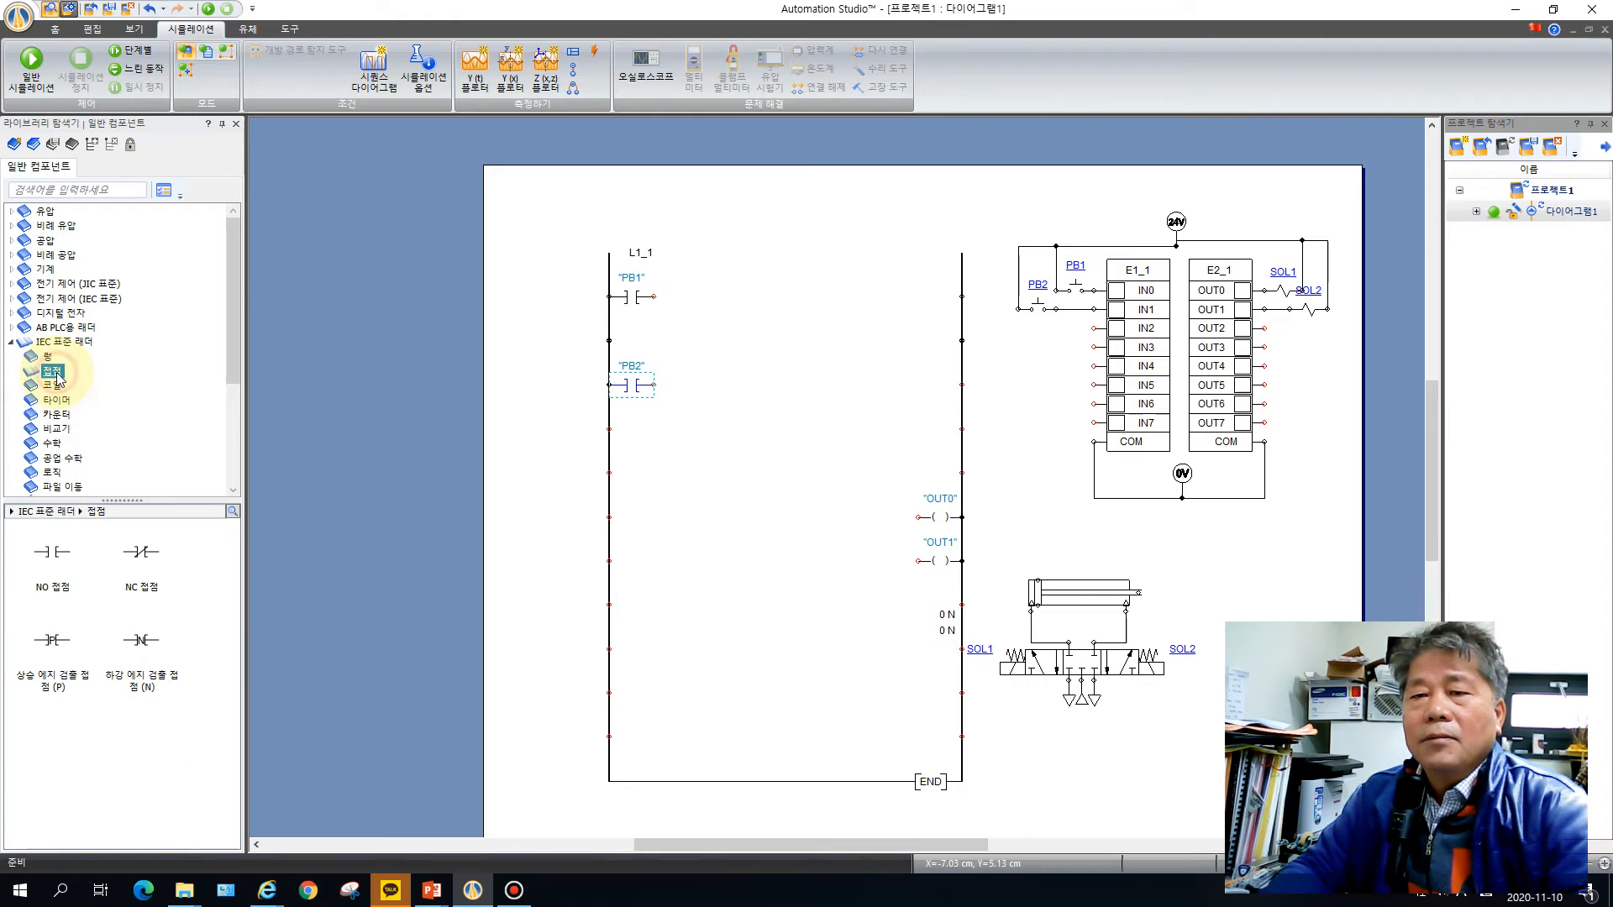
{"action": "left_click_drag", "start_coordinate": [143, 566], "coordinate": [669, 290]}
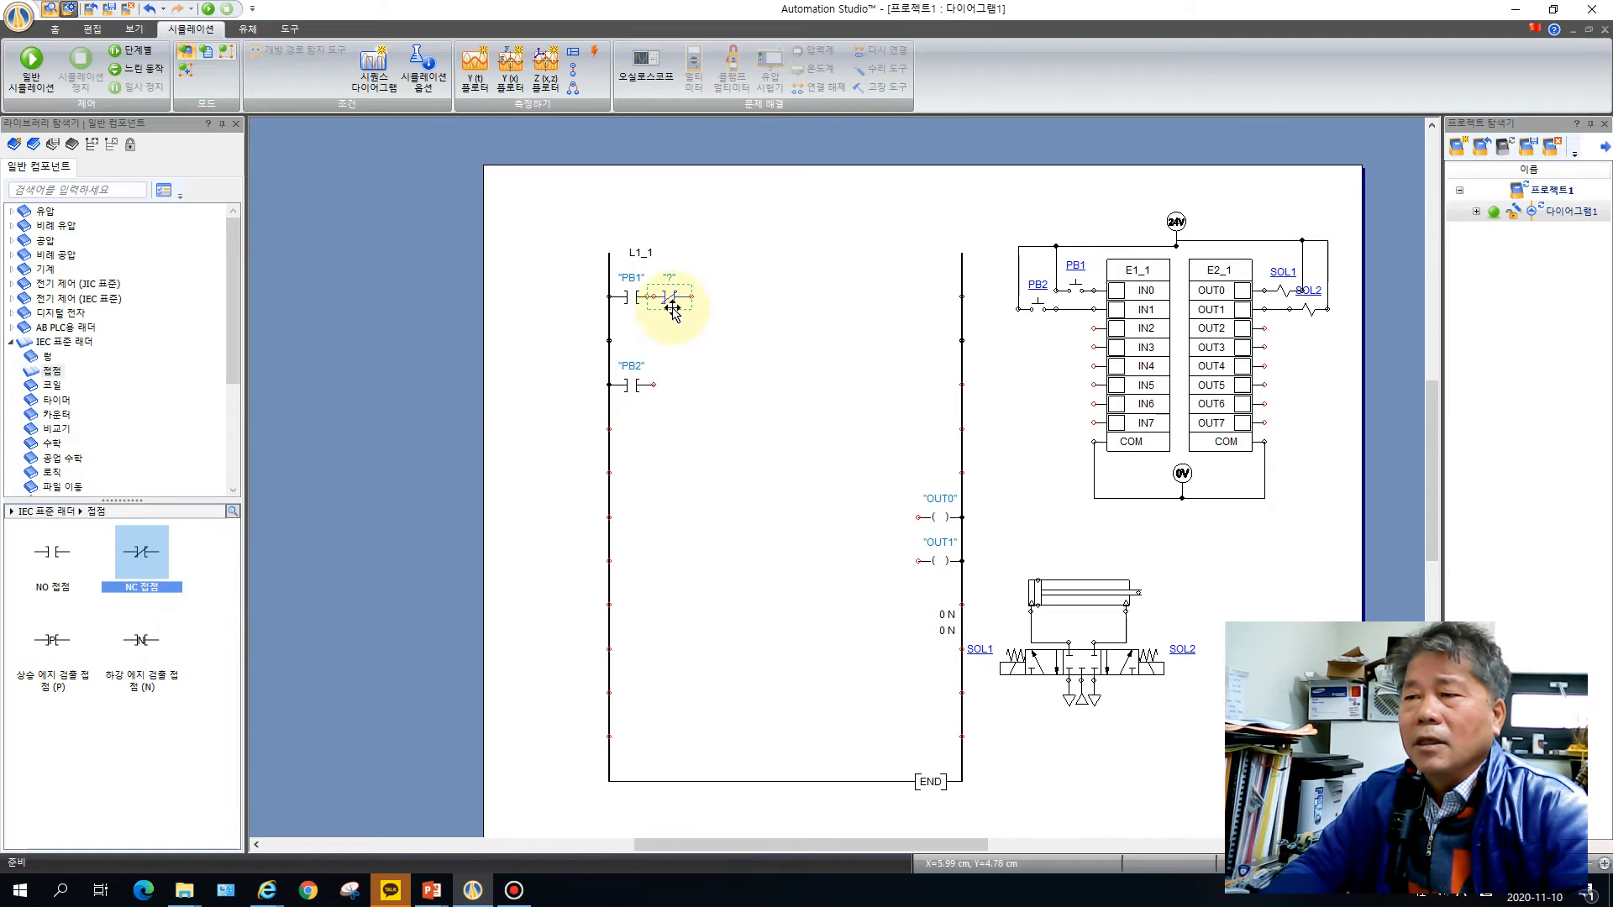
{"action": "left_click_drag", "start_coordinate": [673, 301], "coordinate": [685, 317]}
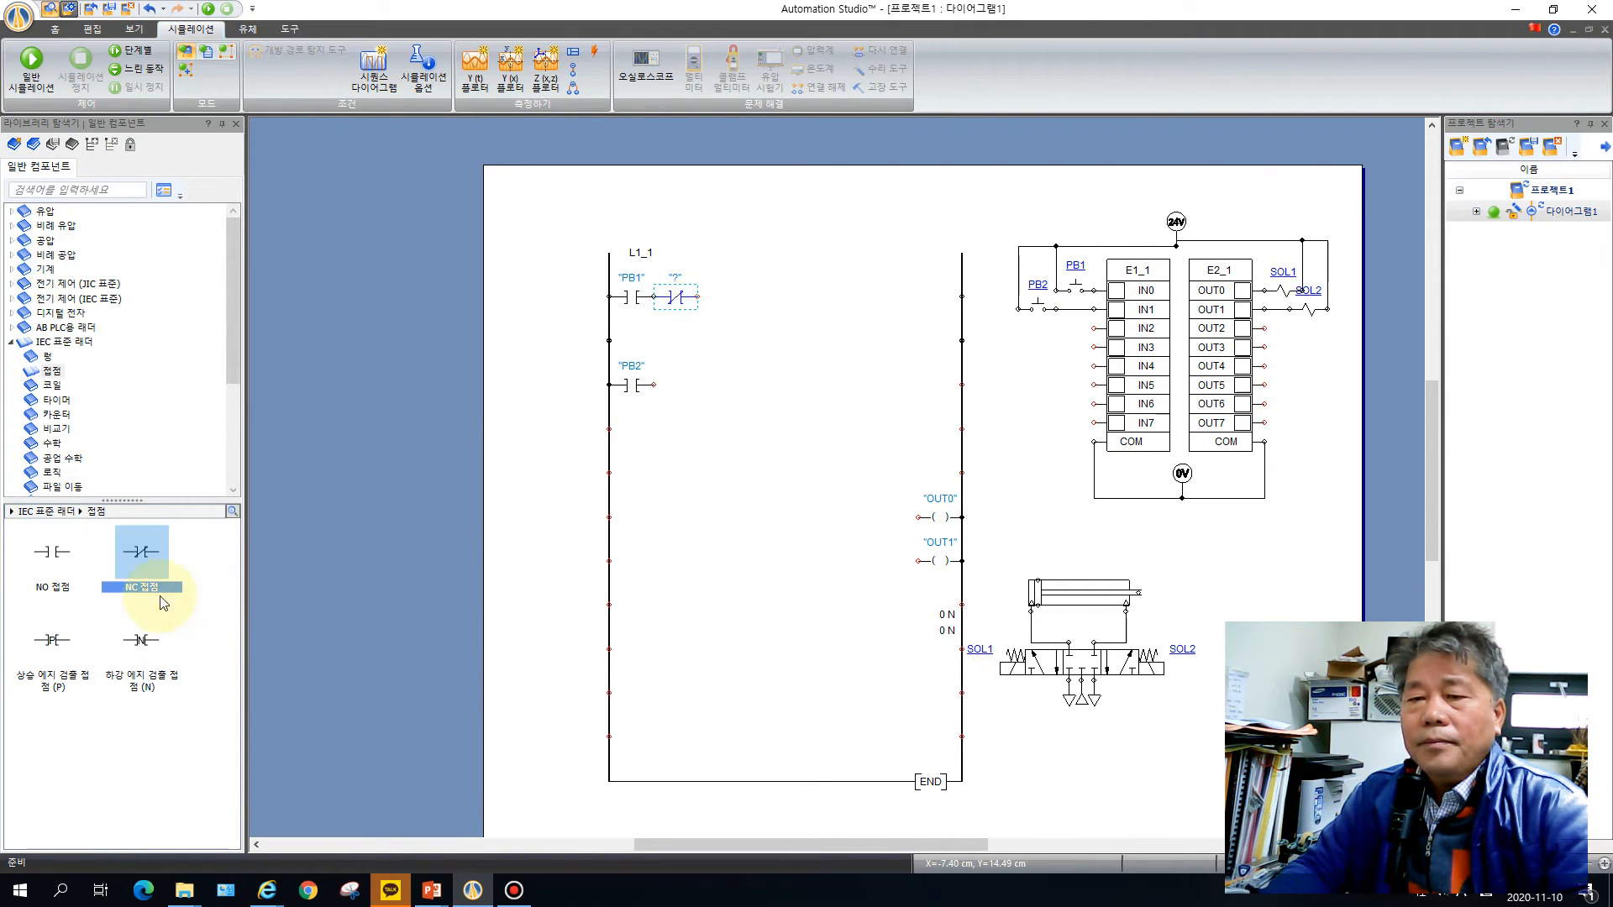
{"action": "left_click_drag", "start_coordinate": [141, 563], "coordinate": [683, 380]}
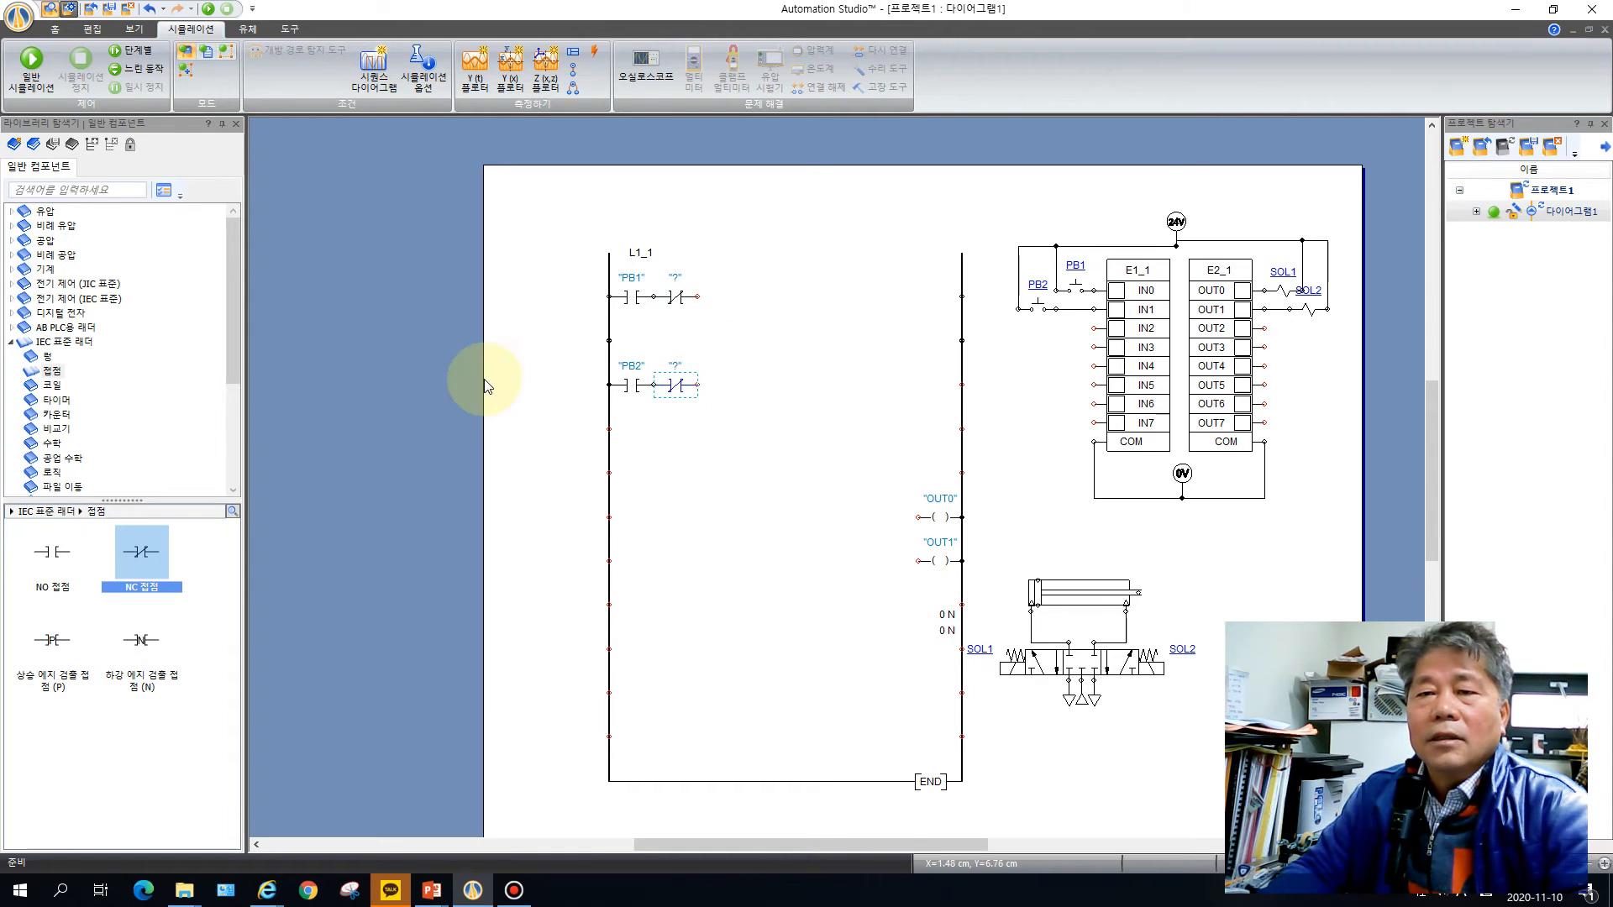
- Place an output coil at the end of the PB1 rung with the alias R1
{"action": "left_click", "coordinate": [52, 386]}
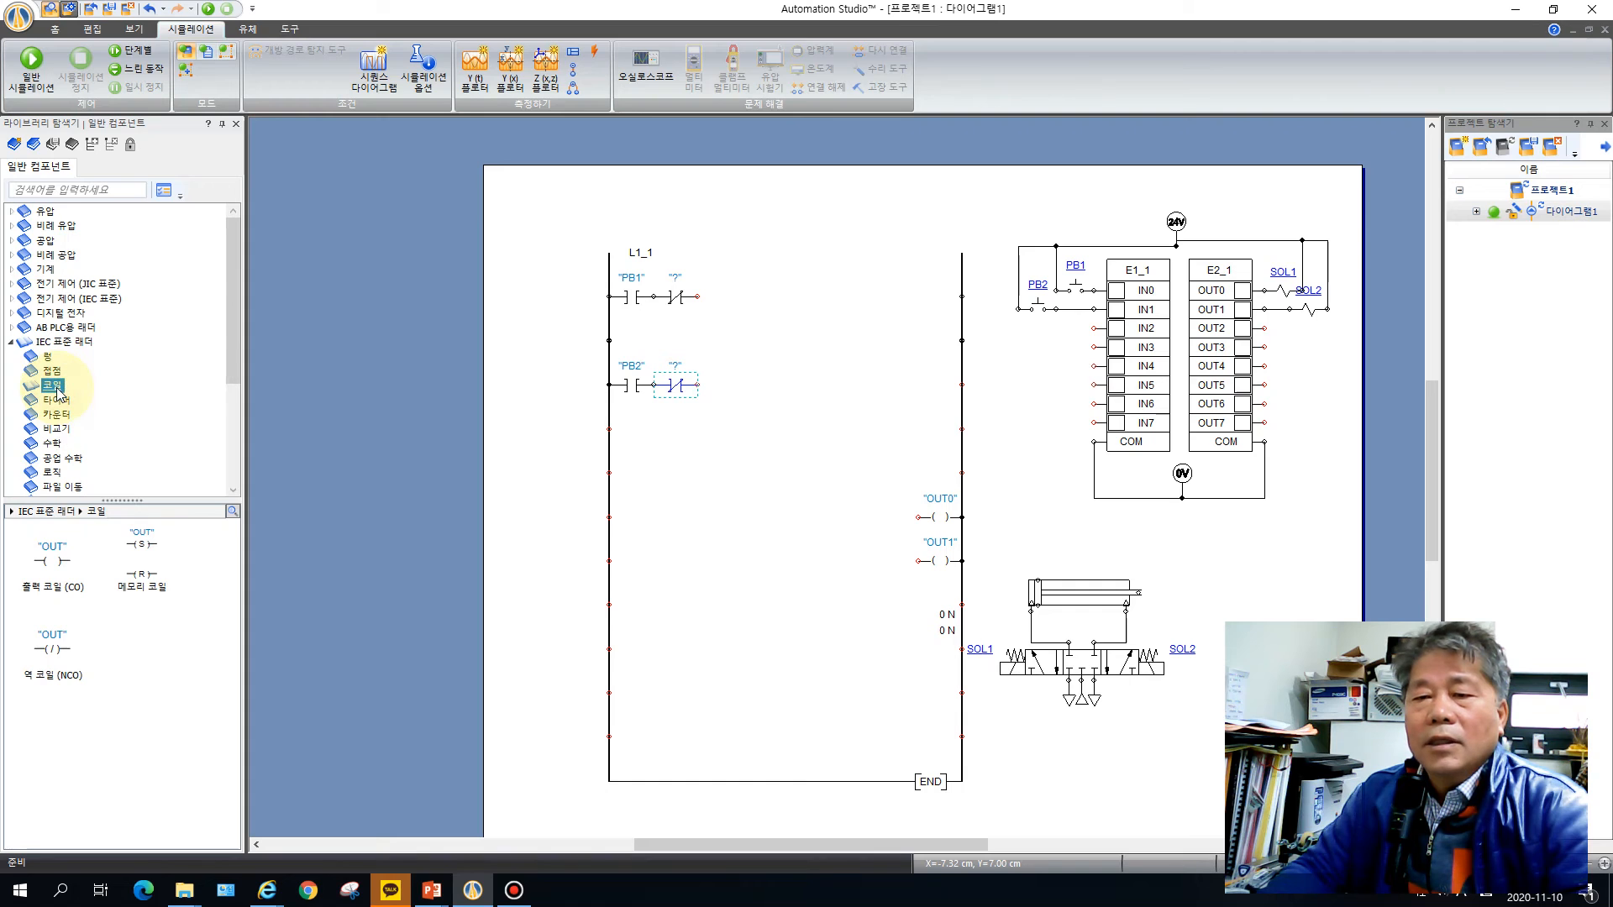
{"action": "left_click_drag", "start_coordinate": [51, 552], "coordinate": [943, 284]}
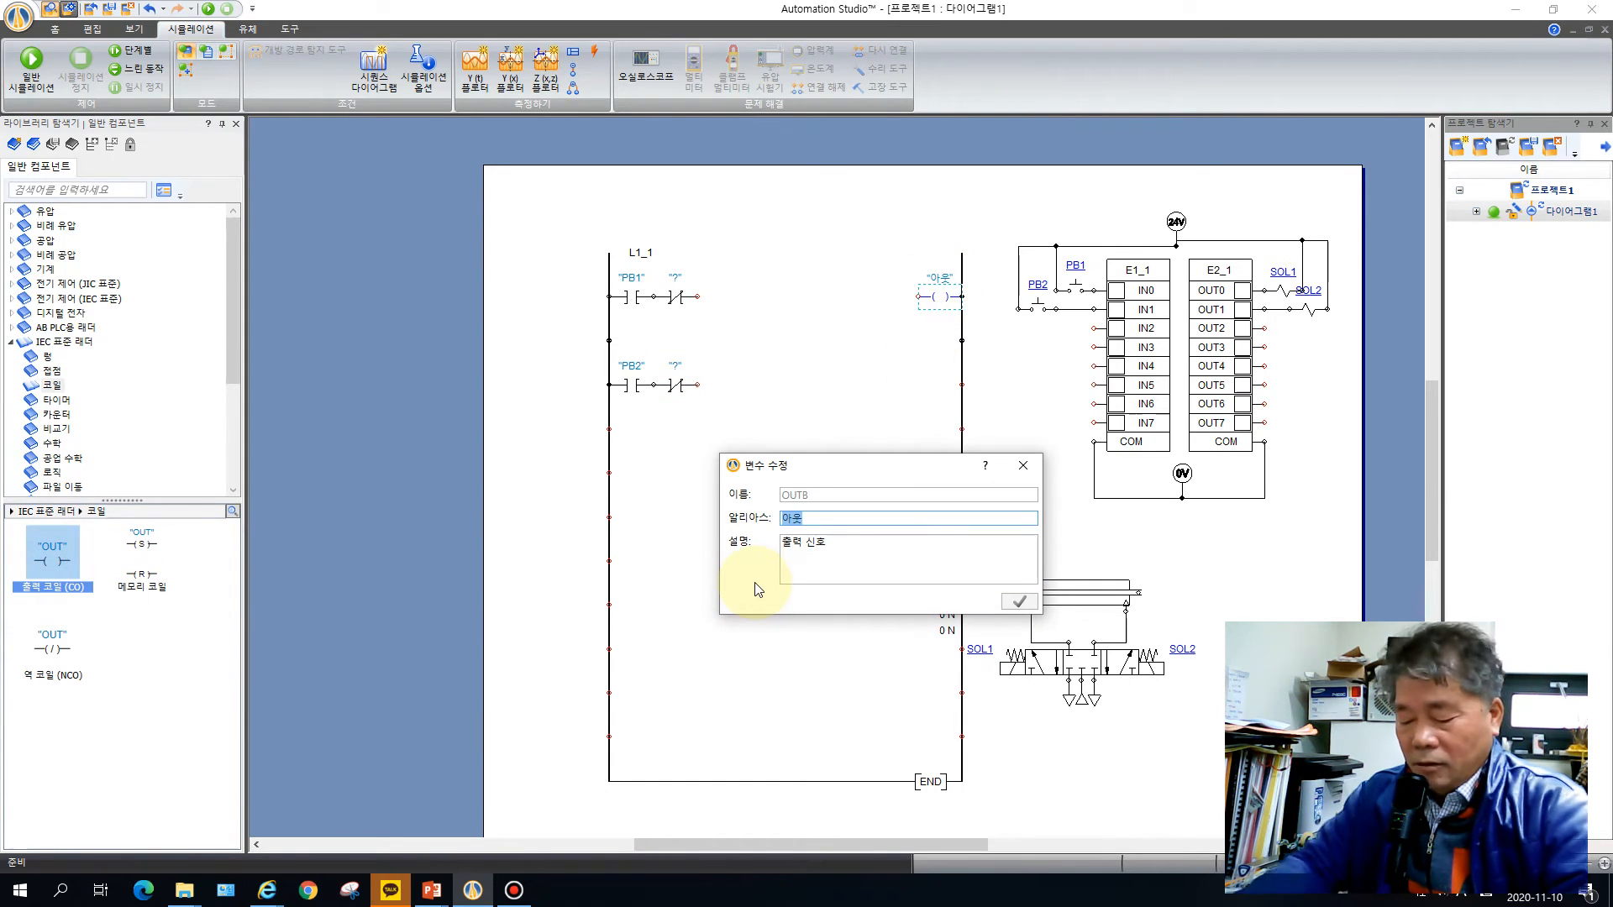
{"action": "type", "text": "R1"}
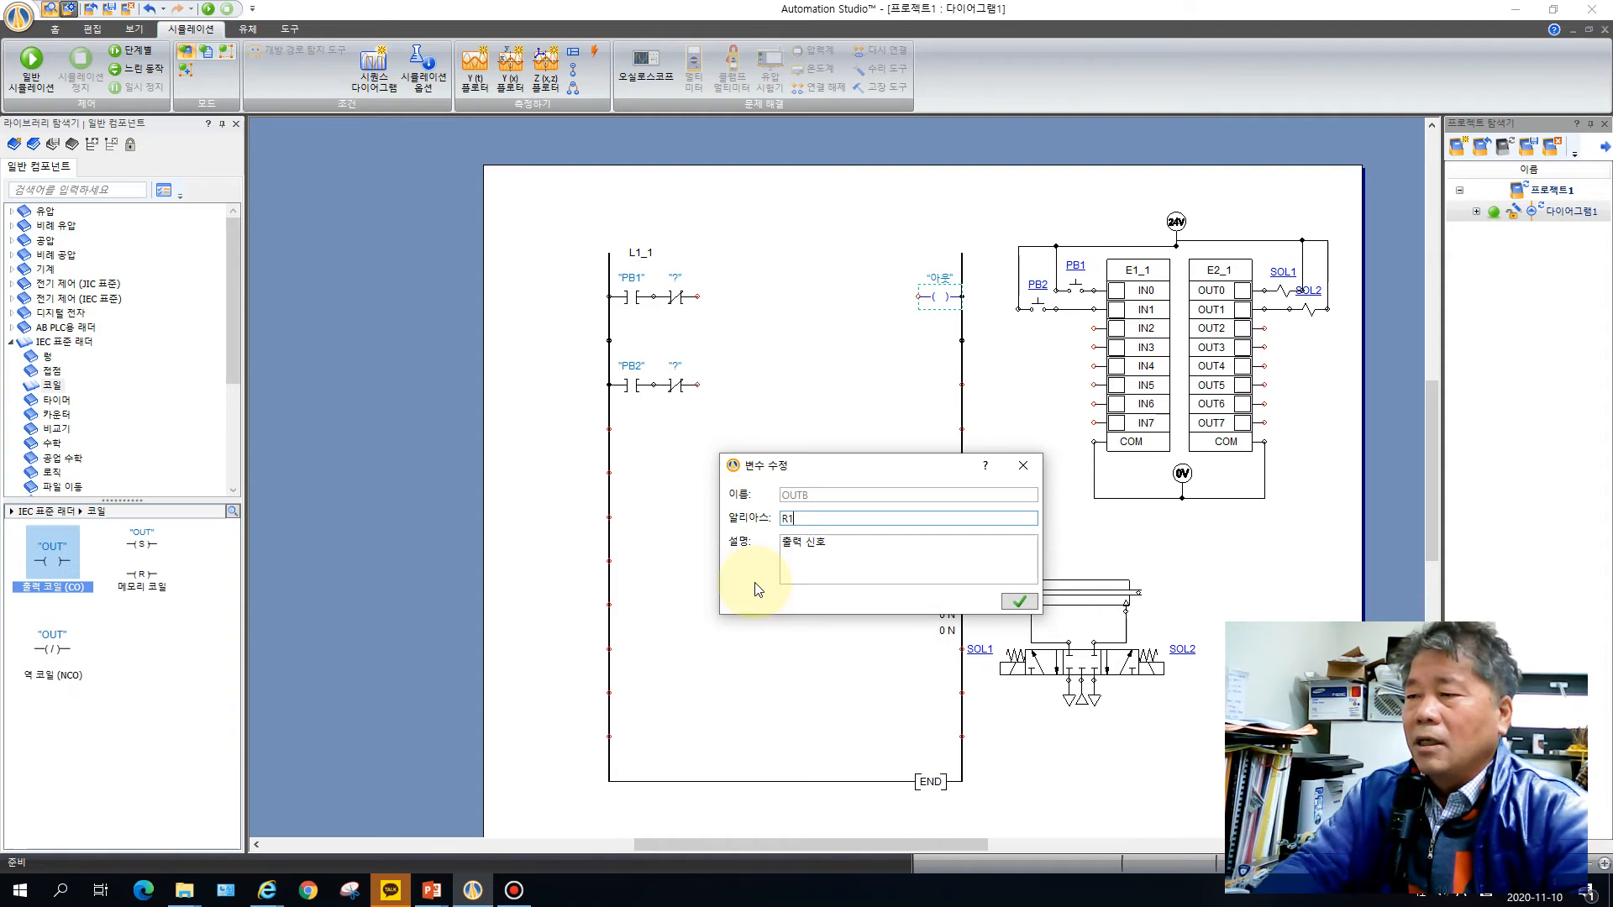
{"action": "left_click", "coordinate": [1025, 602]}
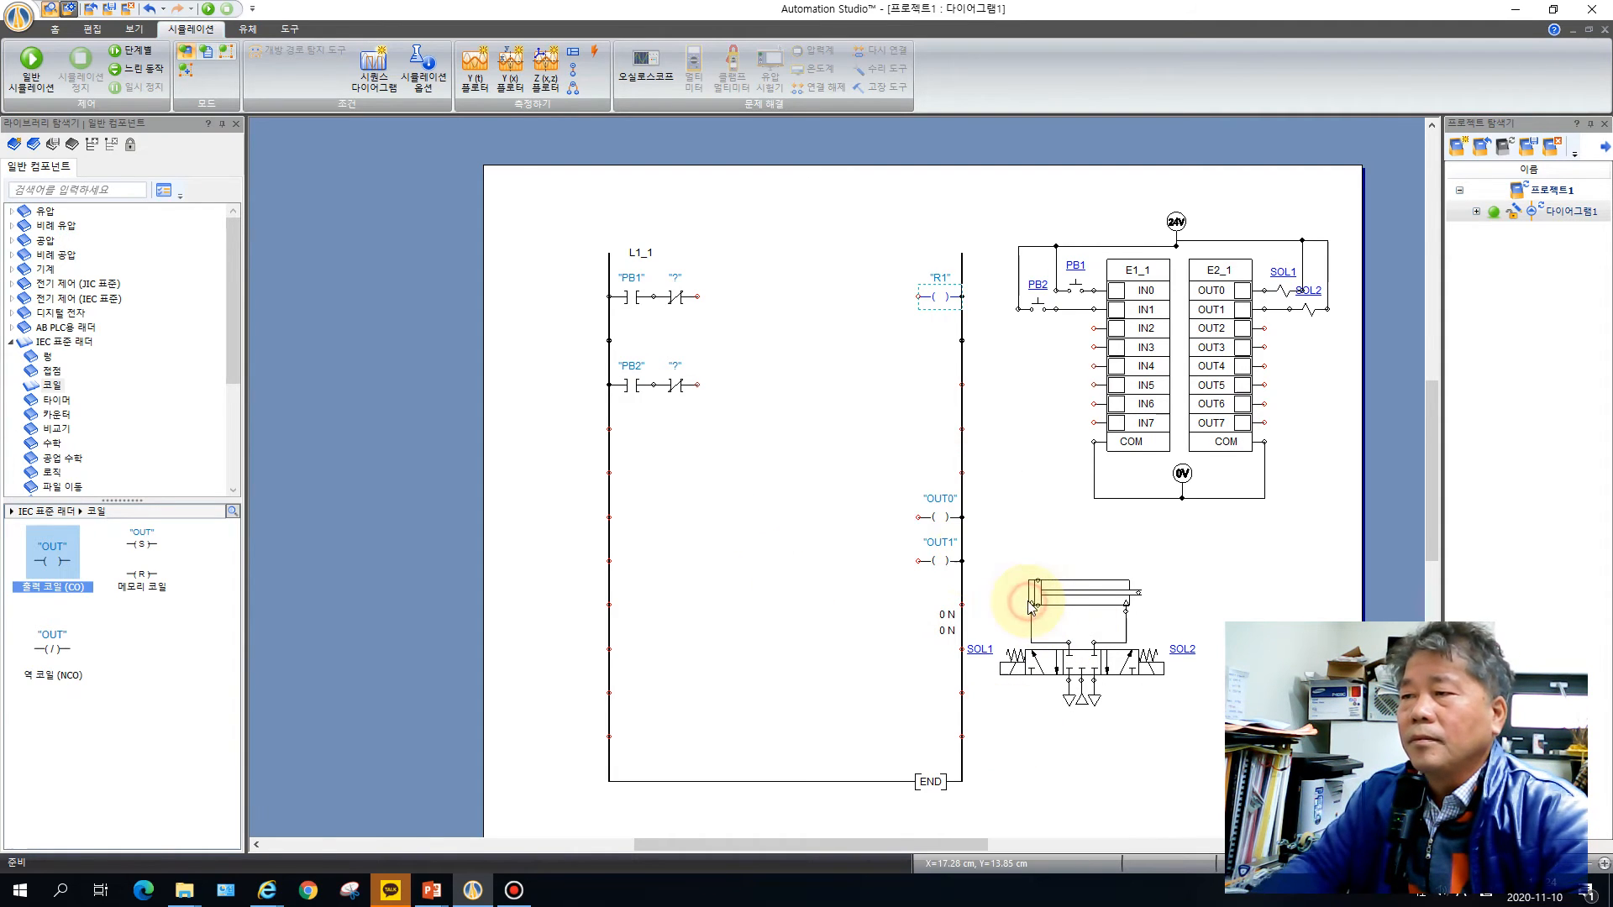
- Place an output coil at the end of the PB2 rung with the alias R2
{"action": "left_click_drag", "start_coordinate": [51, 562], "coordinate": [938, 373]}
{"action": "double_click", "coordinate": [941, 375]}
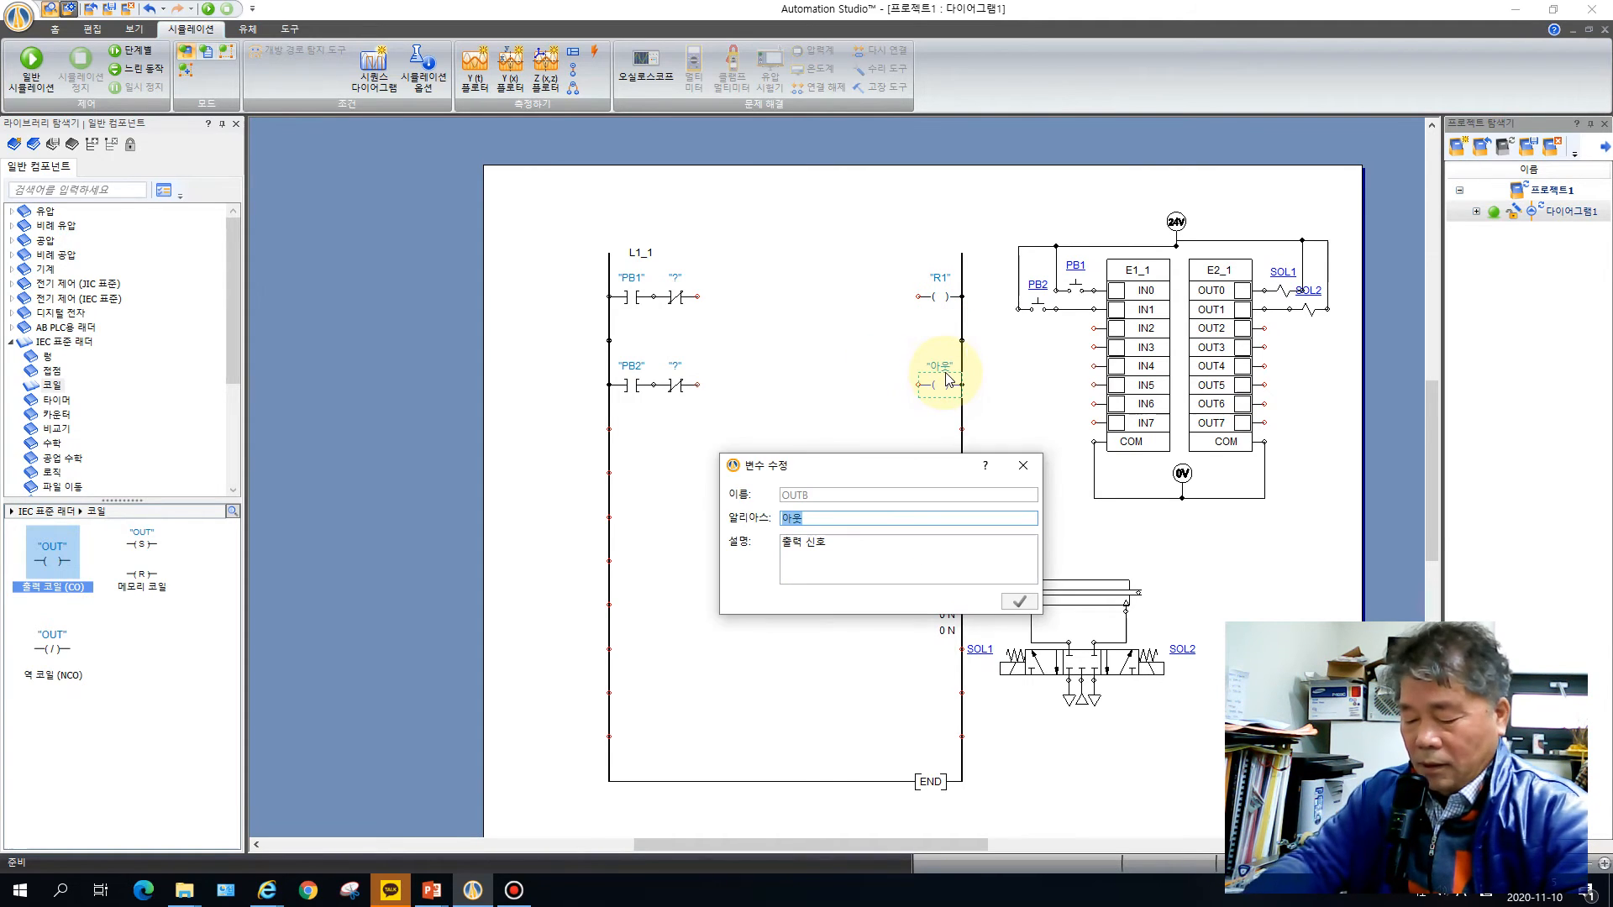
{"action": "type", "text": "R2"}
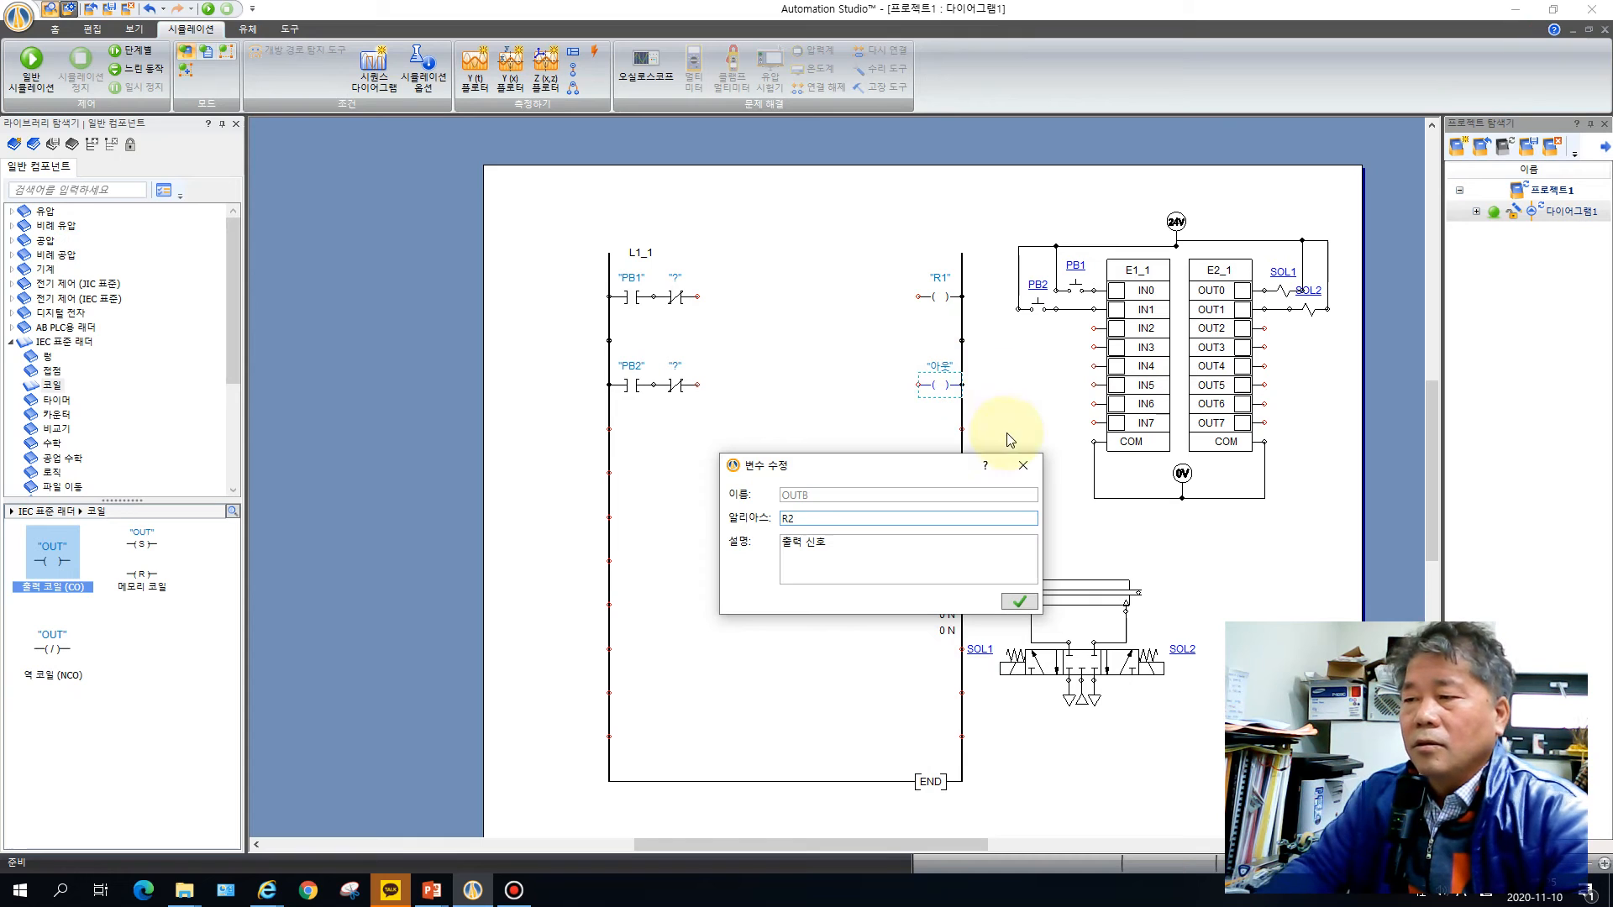
{"action": "left_click", "coordinate": [1022, 603]}
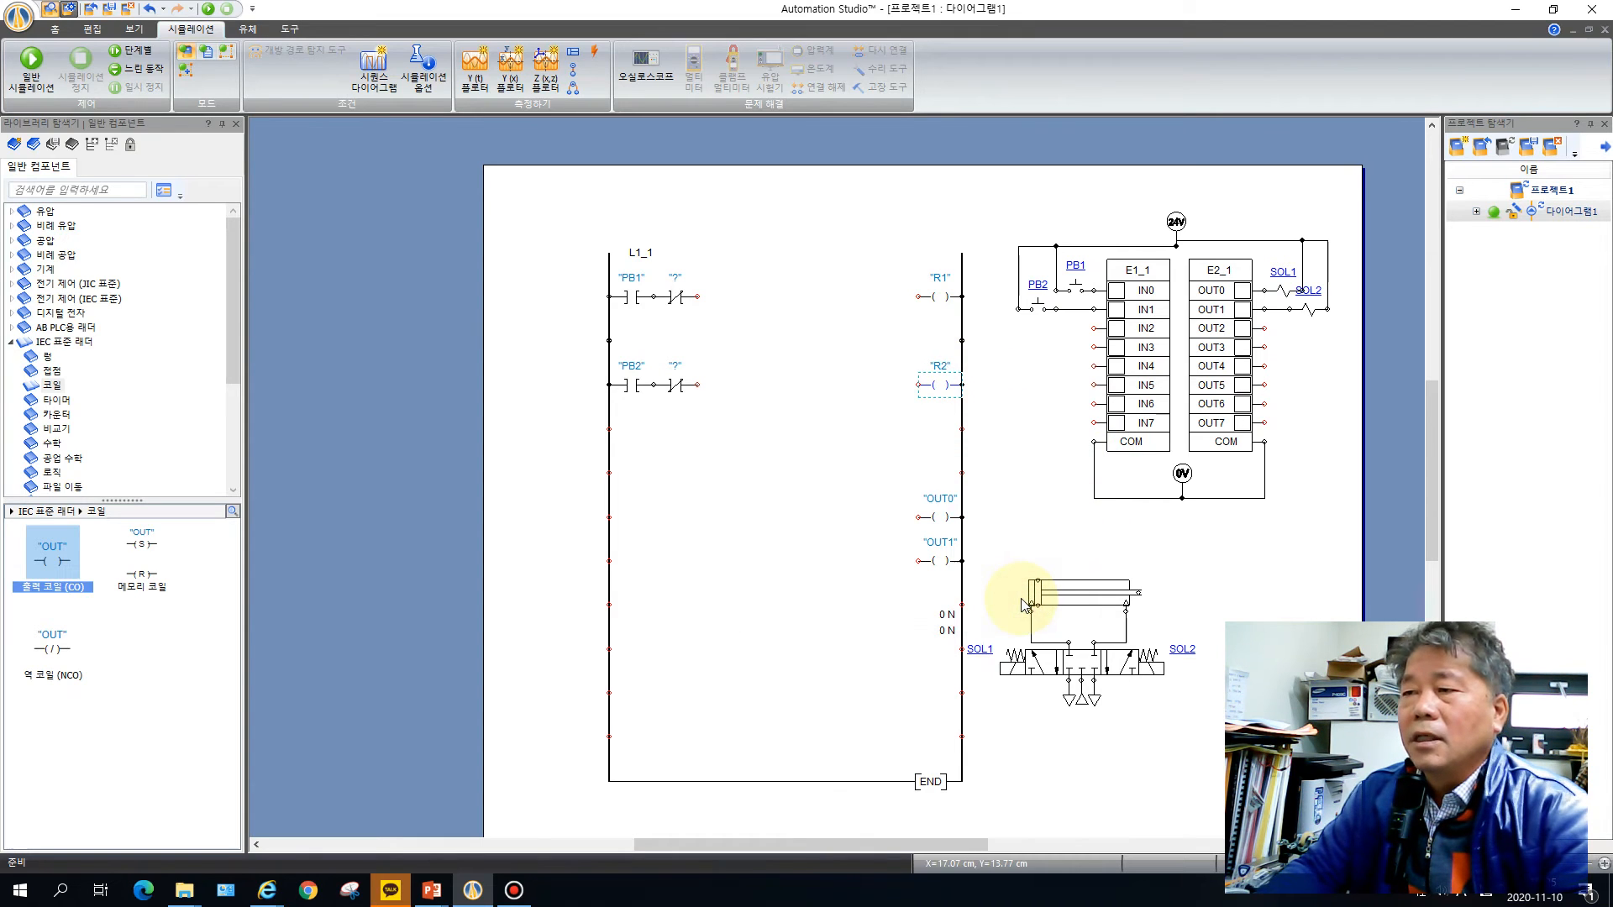
- Add four NO contacts on the ladder's left rail: below PB1, below PB2, and on the OUT0 and OUT1 rungs
{"action": "left_click", "coordinate": [50, 372]}
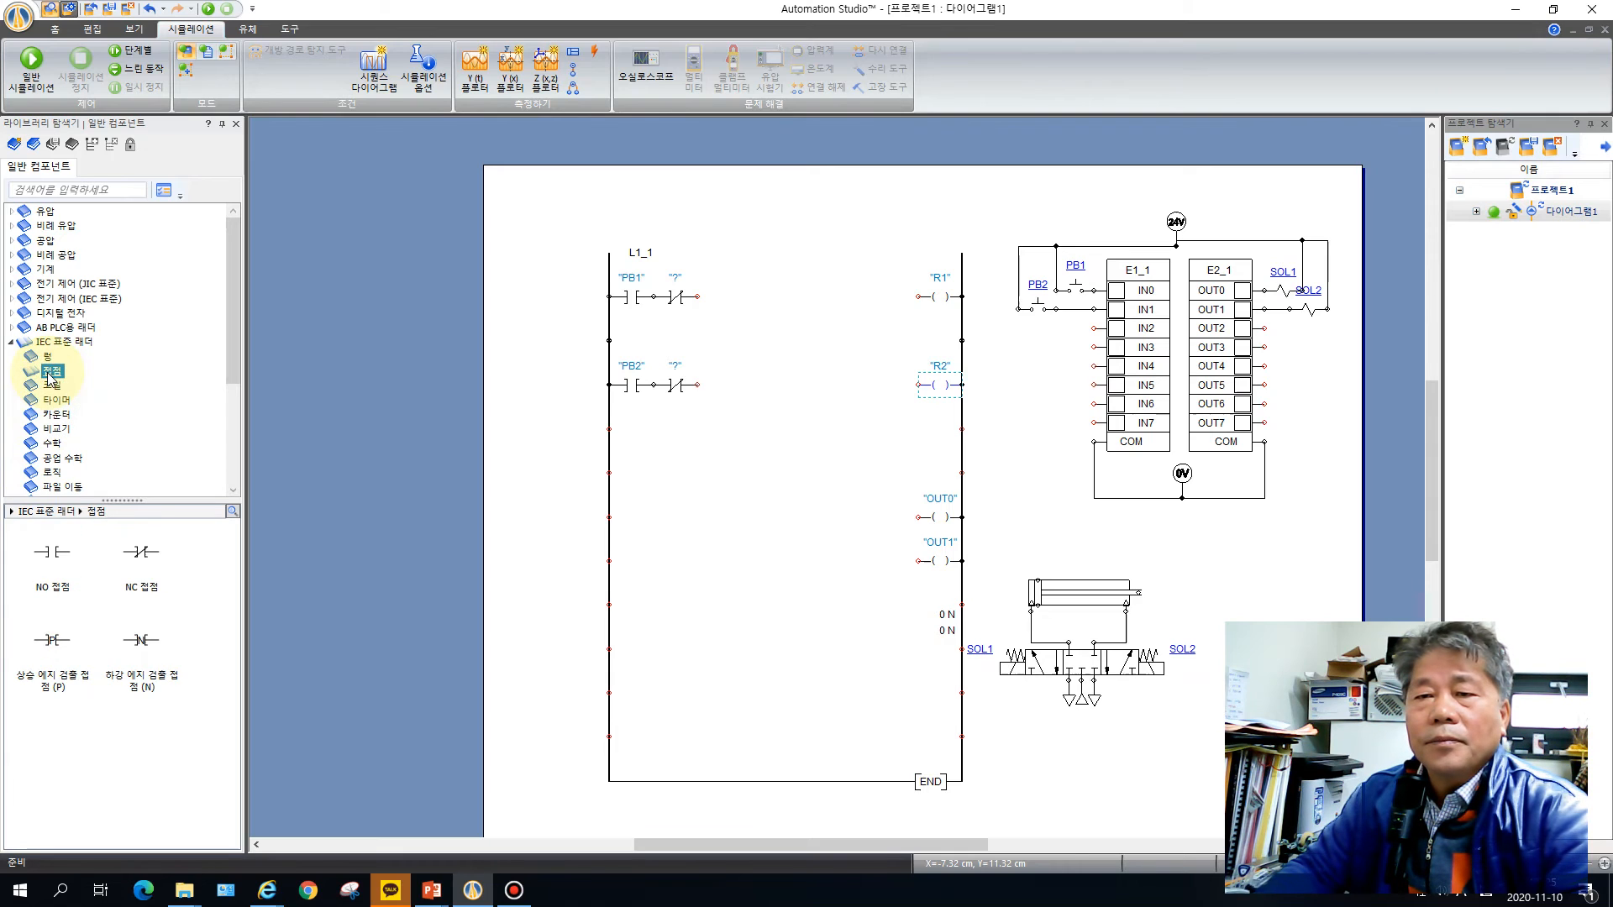
{"action": "left_click_drag", "start_coordinate": [52, 555], "coordinate": [634, 327]}
{"action": "left_click_drag", "start_coordinate": [53, 554], "coordinate": [632, 424]}
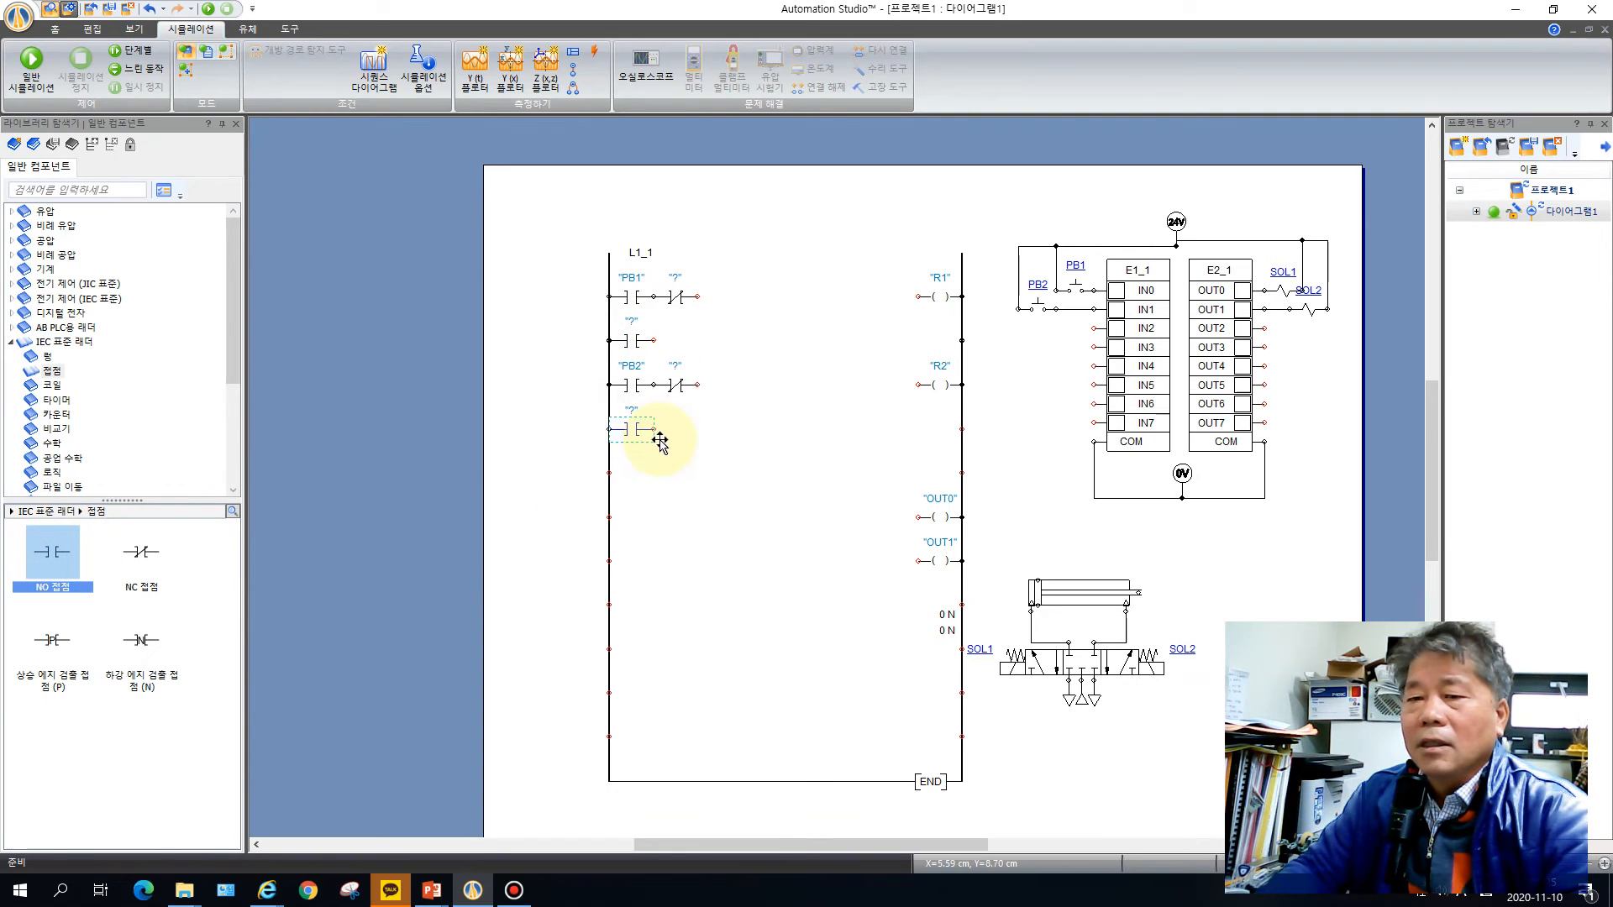
{"action": "left_click_drag", "start_coordinate": [52, 555], "coordinate": [630, 517]}
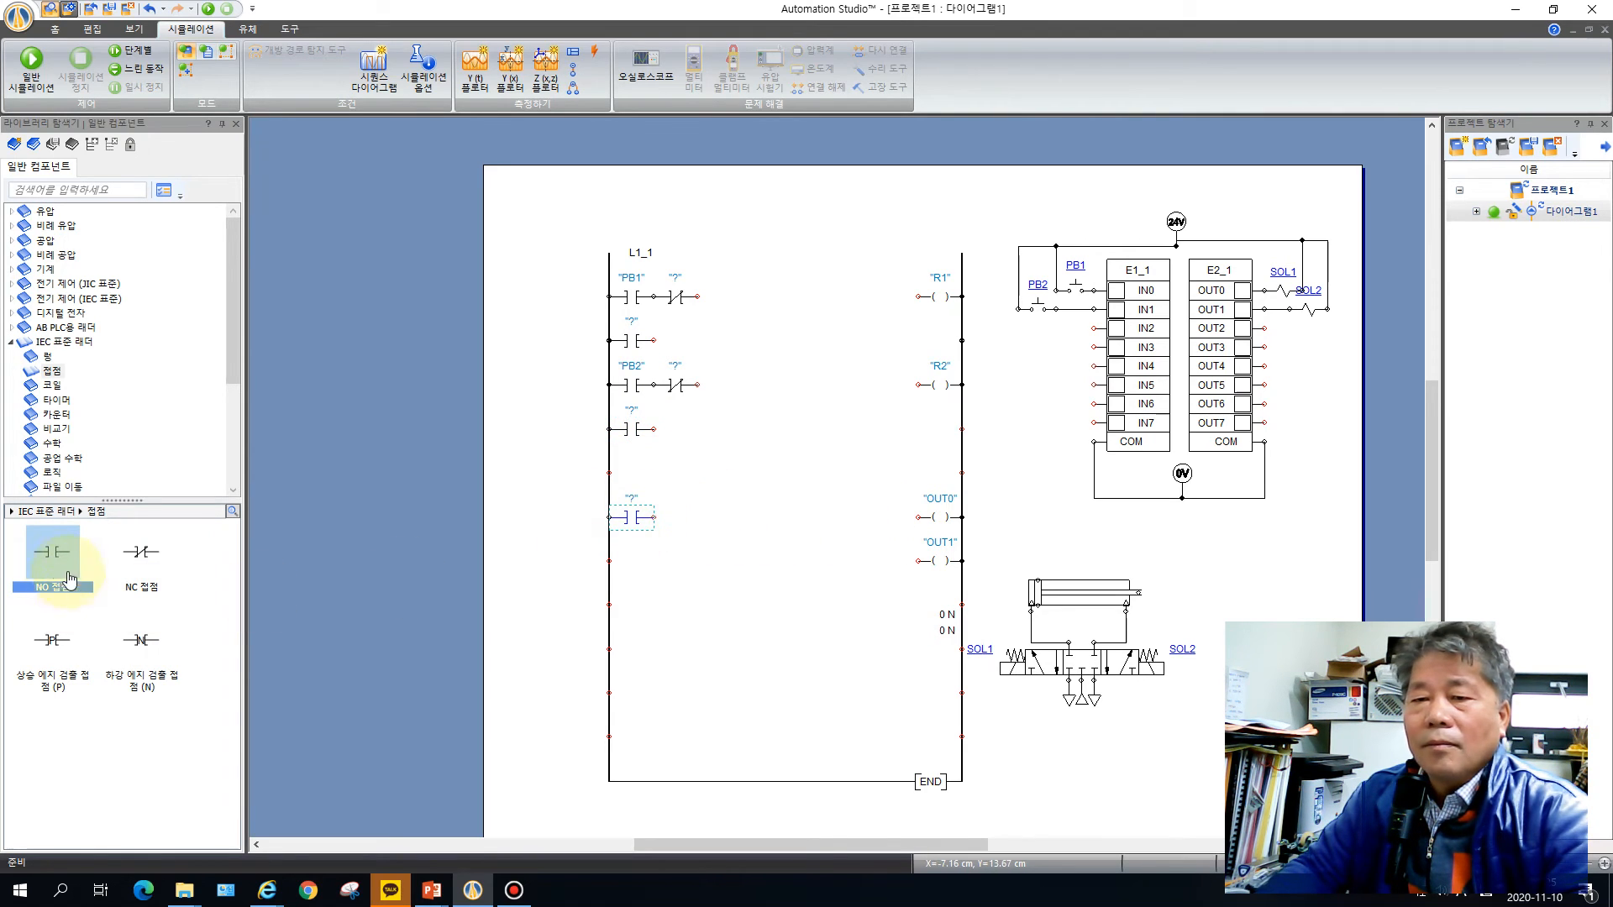
{"action": "left_click_drag", "start_coordinate": [72, 585], "coordinate": [633, 558]}
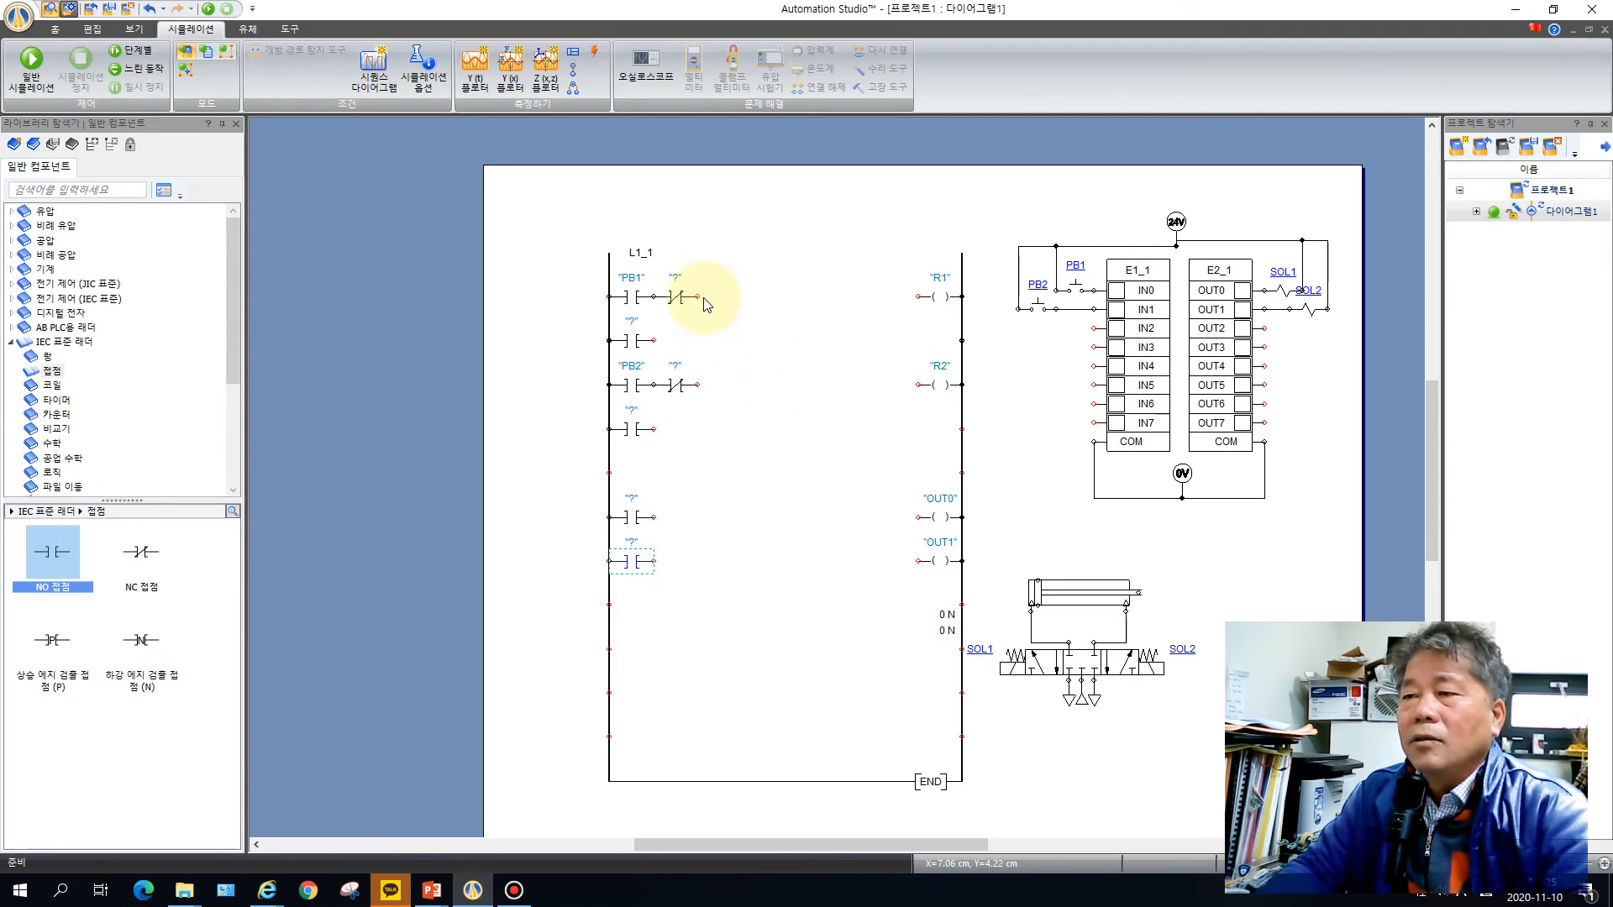
- Wire the PB1 rung's NC contact to coil R1 and connect the NO contact below in parallel with PB1
{"action": "left_click_drag", "start_coordinate": [697, 295], "coordinate": [893, 310]}
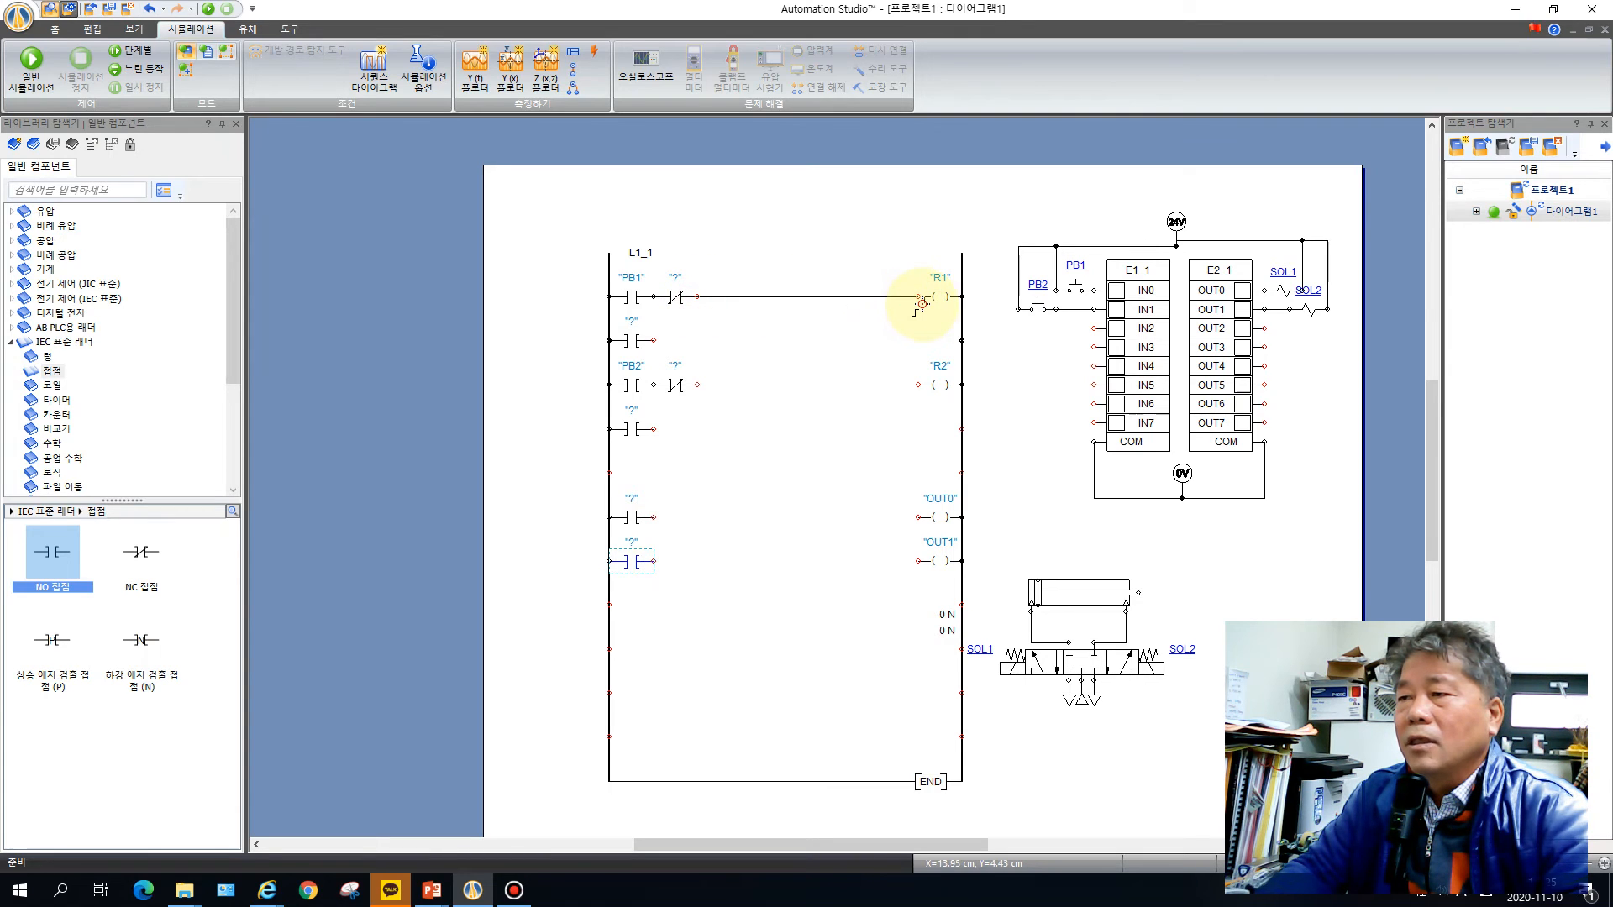
{"action": "left_click", "coordinate": [919, 300]}
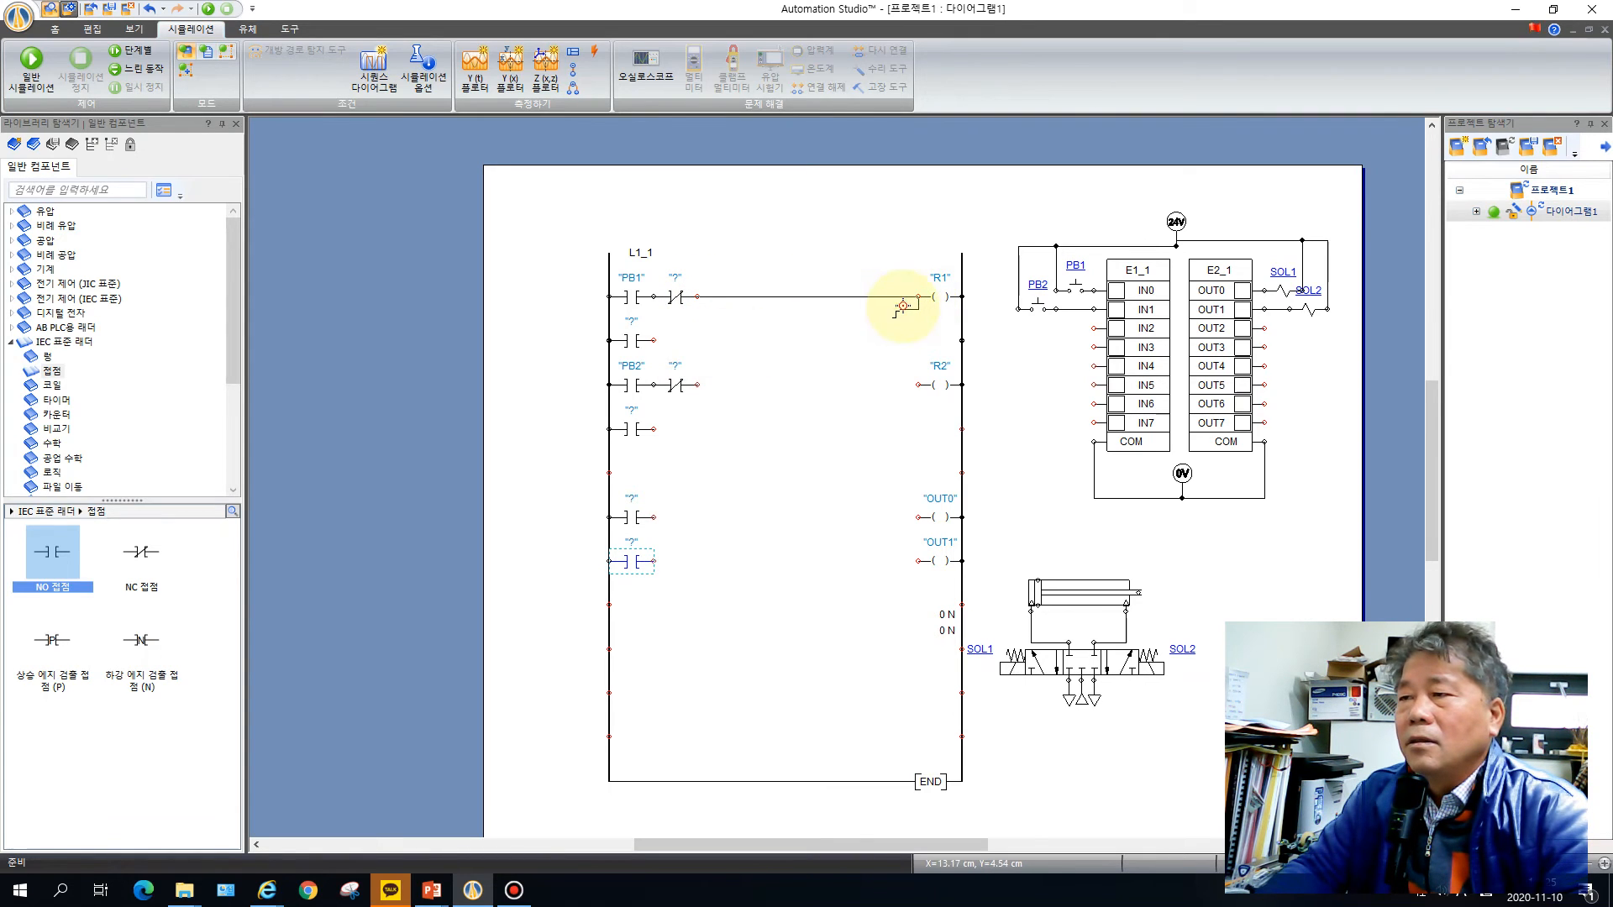
{"action": "left_click", "coordinate": [694, 340]}
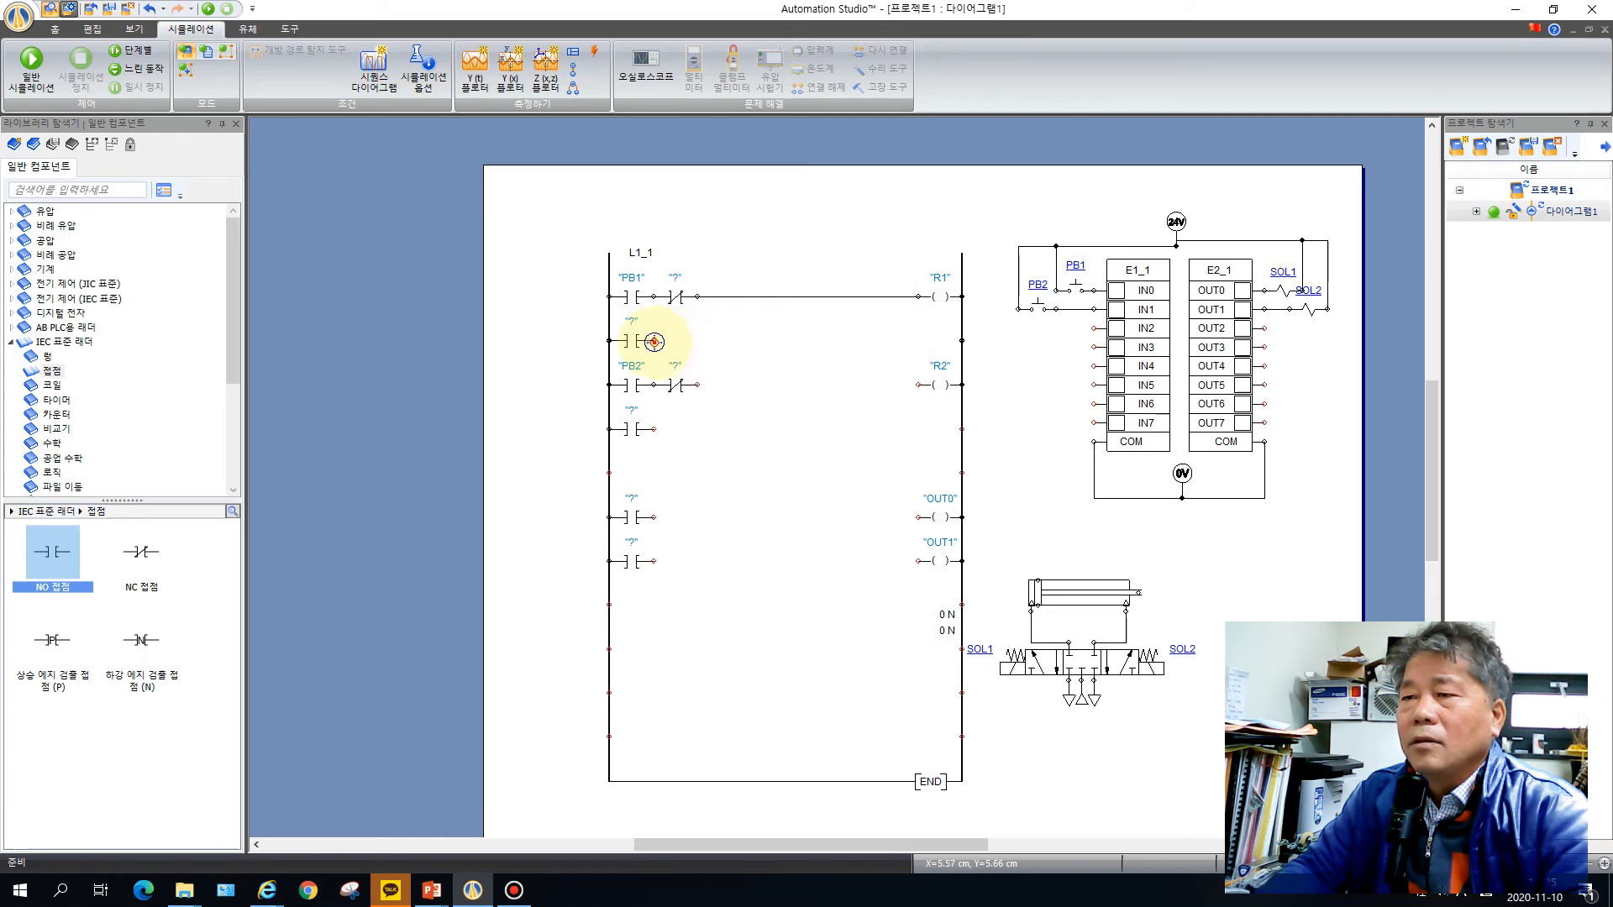
{"action": "left_click_drag", "start_coordinate": [654, 340], "coordinate": [655, 301]}
{"action": "left_click", "coordinate": [715, 376]}
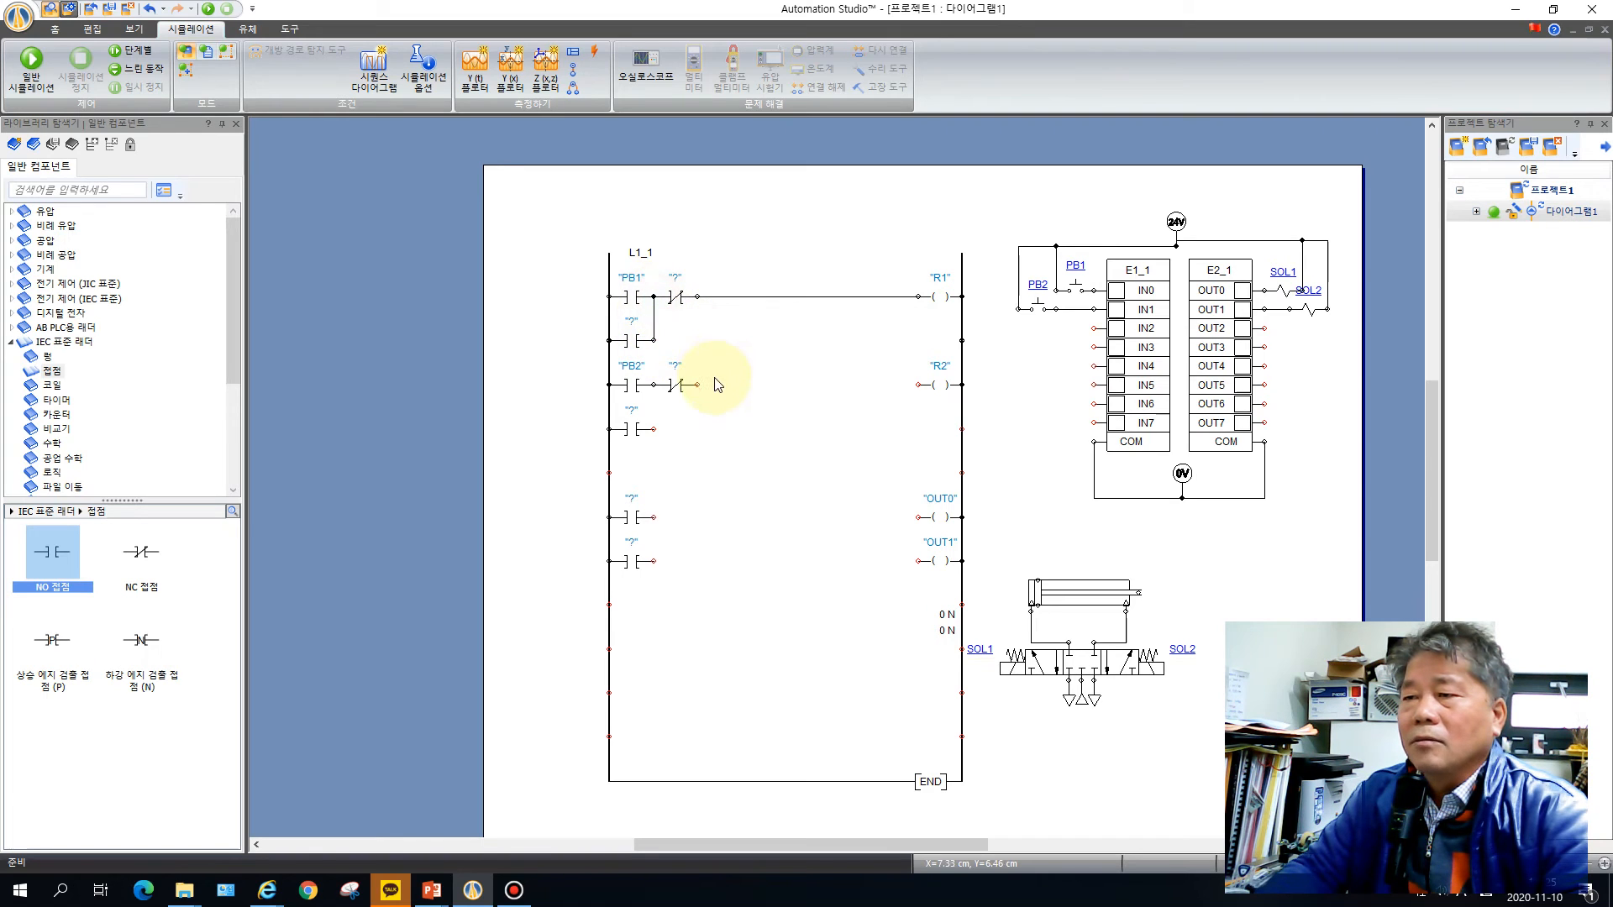
- Wire the PB2 rung to coil R2 with its parallel contact, and connect the two lower NO contacts to coils OUT0 and OUT1
{"action": "left_click_drag", "start_coordinate": [698, 386], "coordinate": [916, 386]}
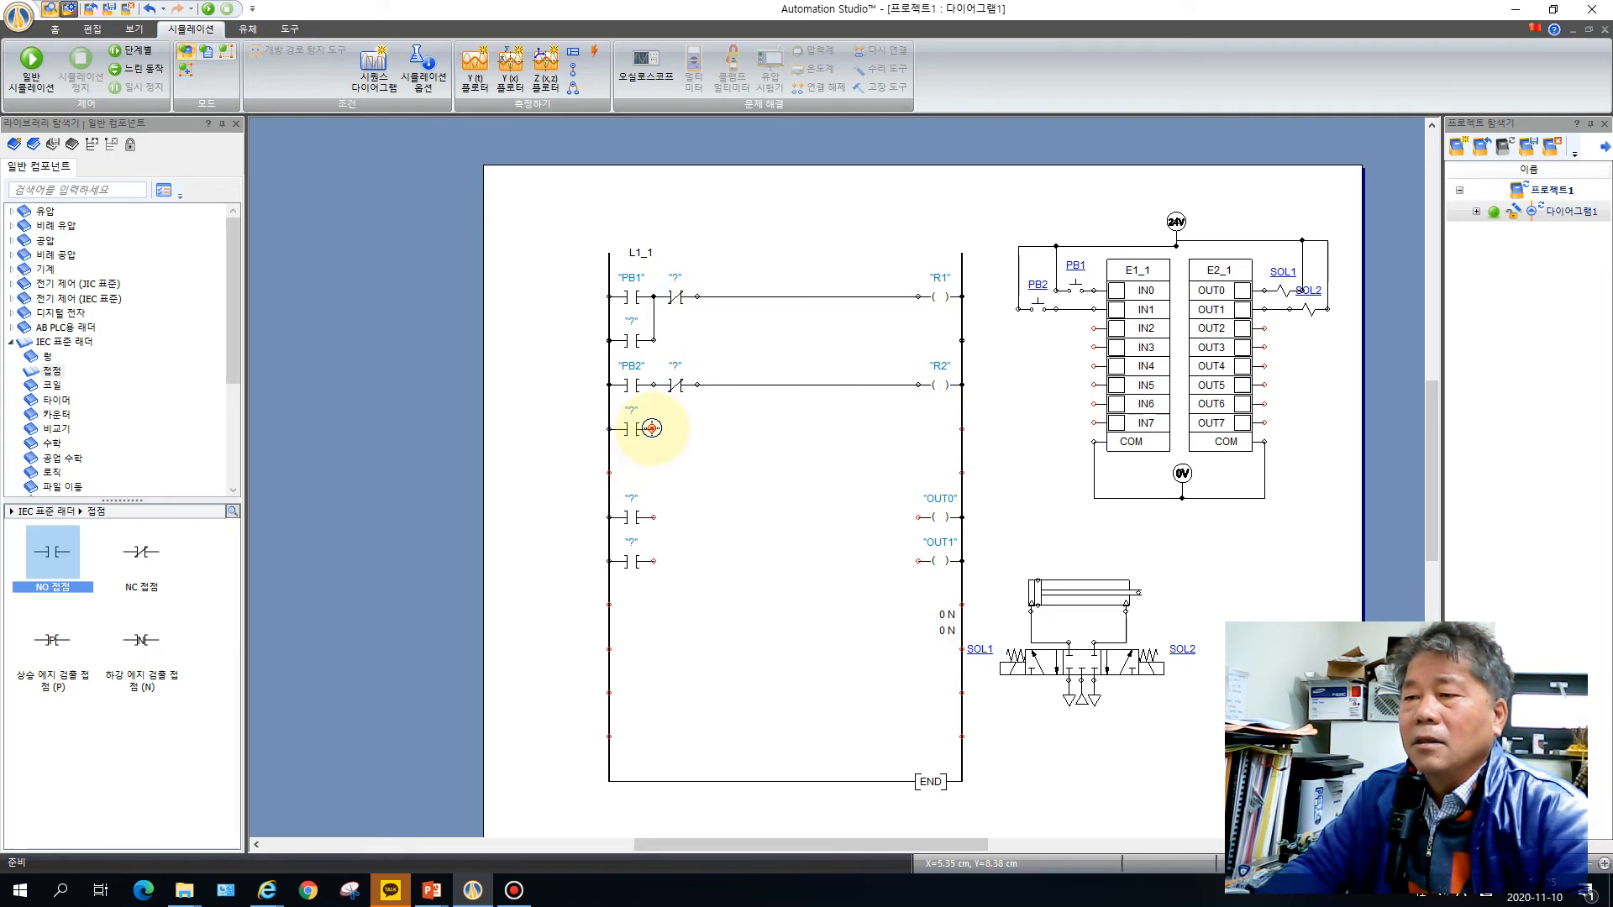
{"action": "left_click_drag", "start_coordinate": [652, 428], "coordinate": [652, 386]}
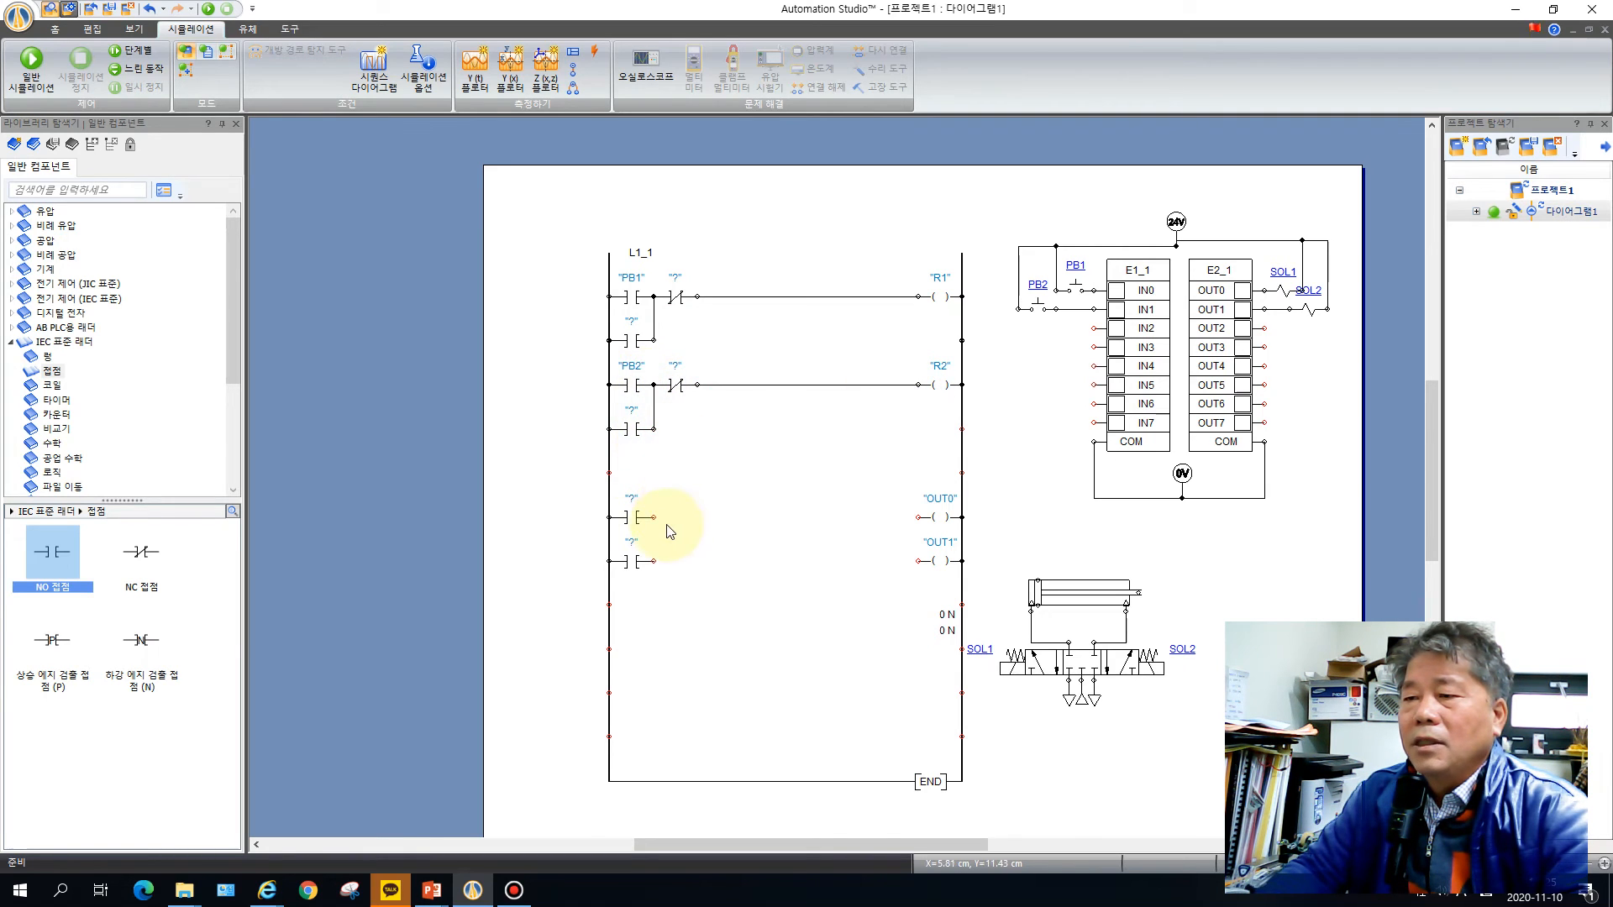
{"action": "left_click_drag", "start_coordinate": [654, 516], "coordinate": [918, 517]}
{"action": "left_click_drag", "start_coordinate": [653, 560], "coordinate": [919, 561]}
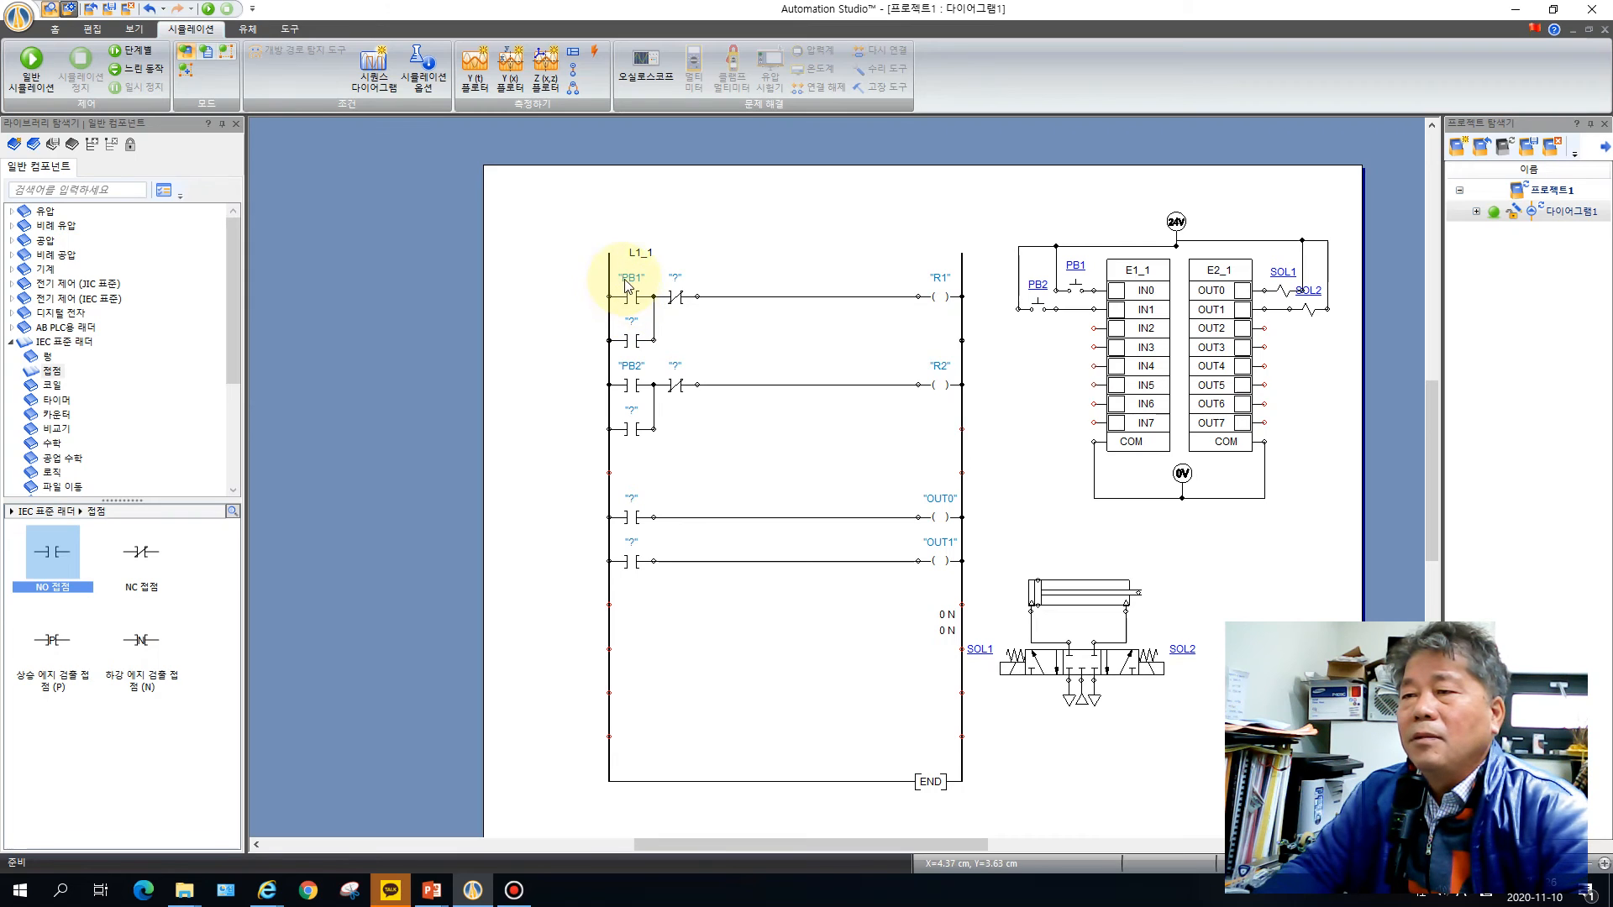
- Assign the PB2 variable to the NC contact on the PB1 rung
{"action": "double_click", "coordinate": [678, 299]}
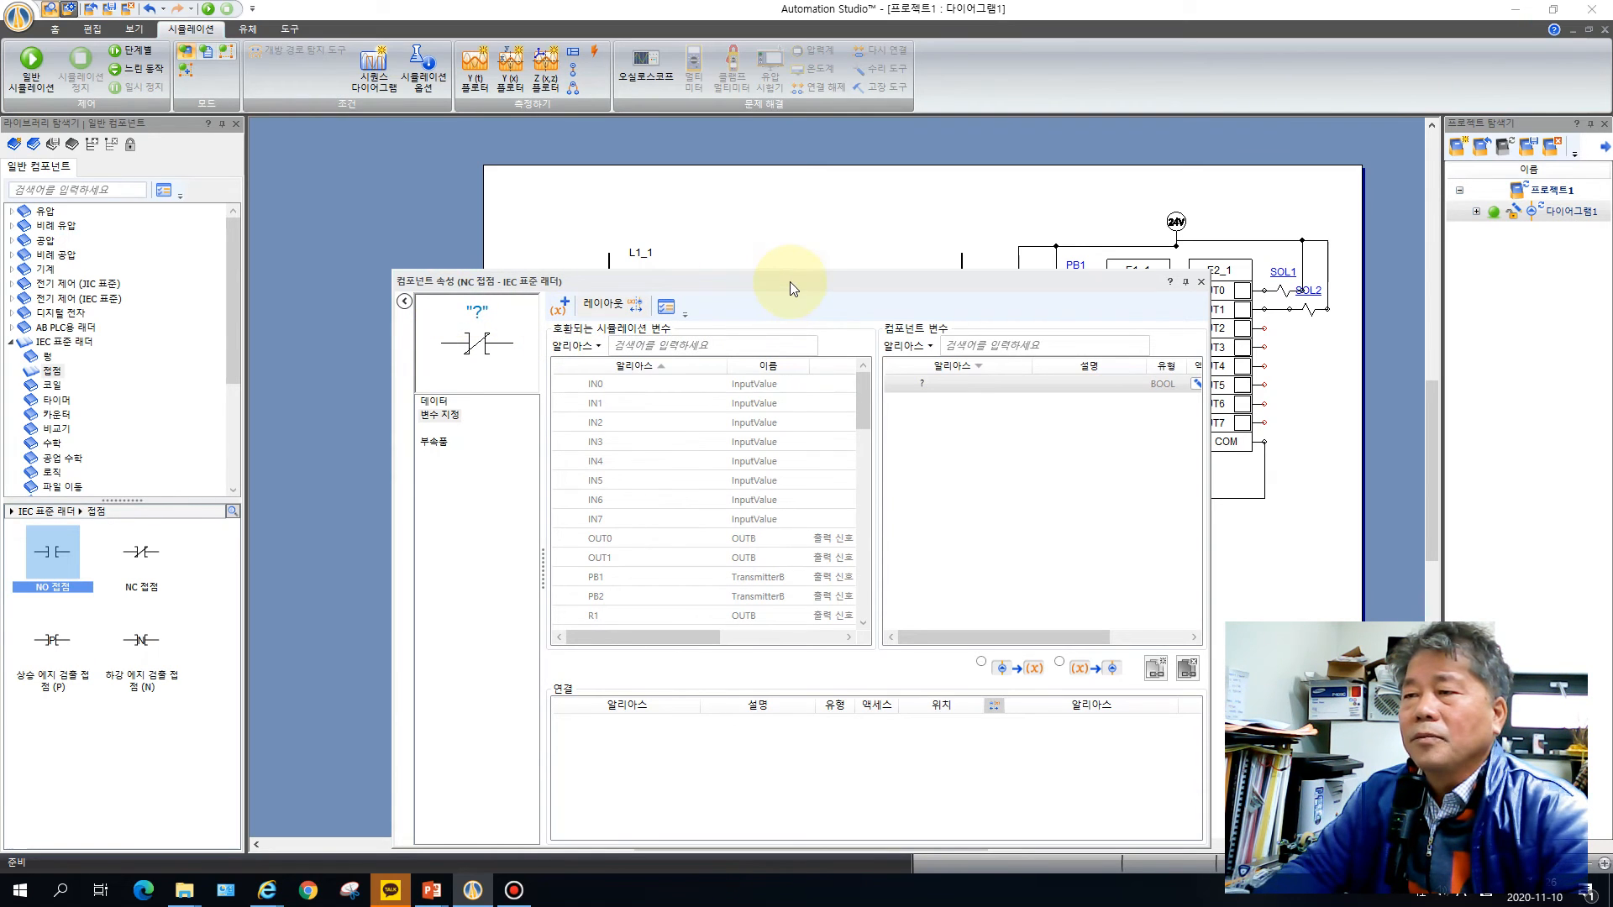
{"action": "left_click_drag", "start_coordinate": [790, 280], "coordinate": [804, 300]}
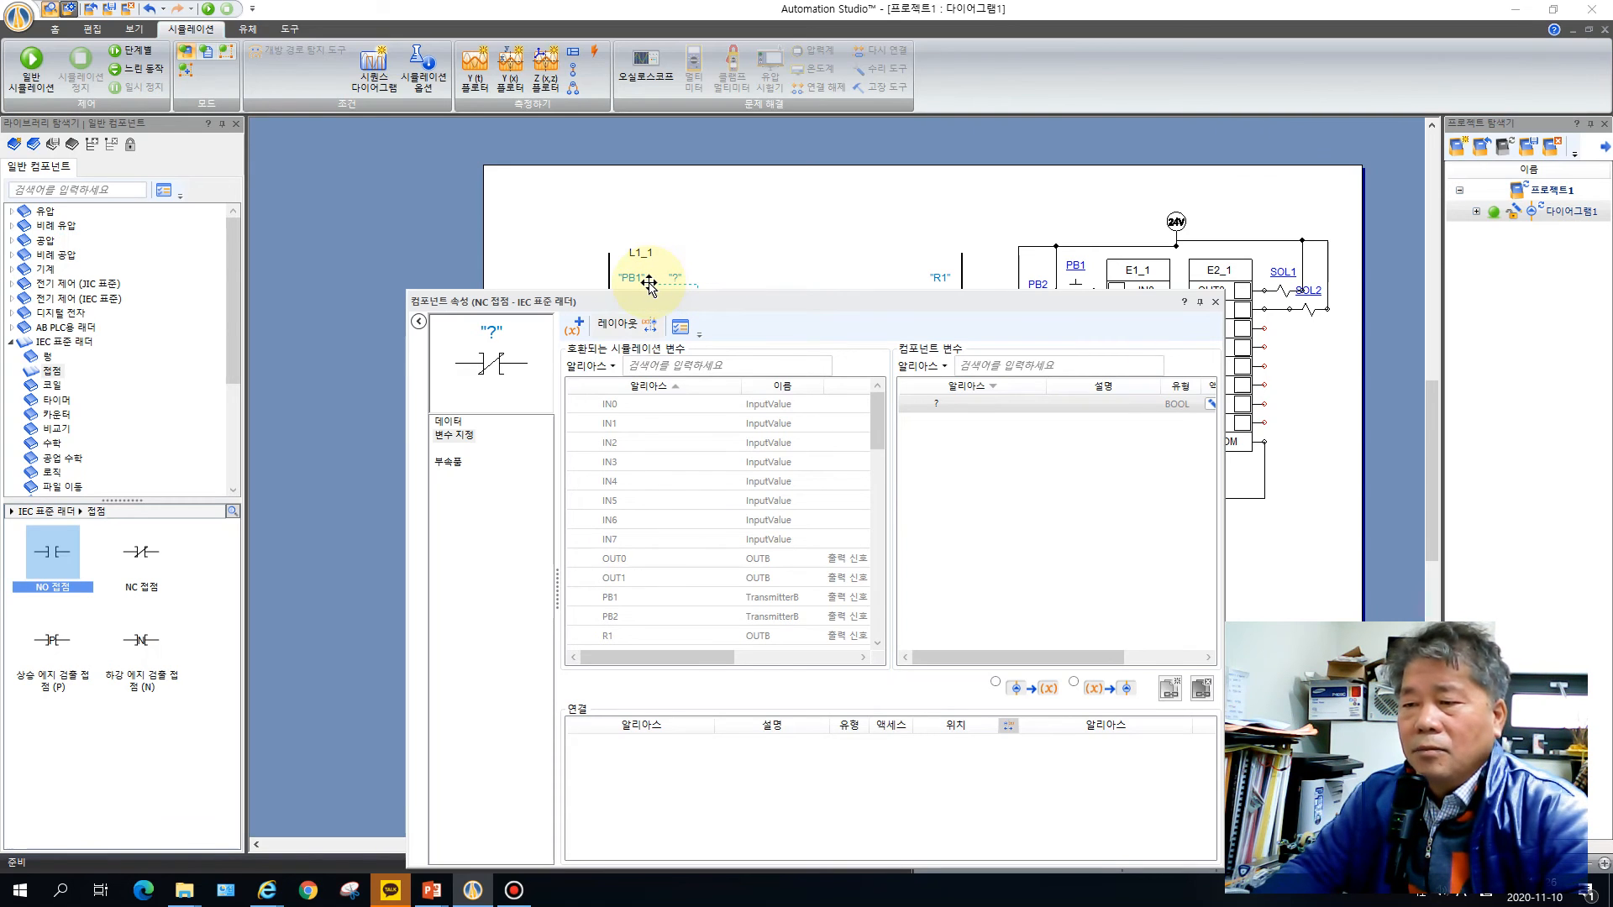
{"action": "scroll", "coordinate": [653, 521], "scroll_direction": "down", "scroll_amount": 1}
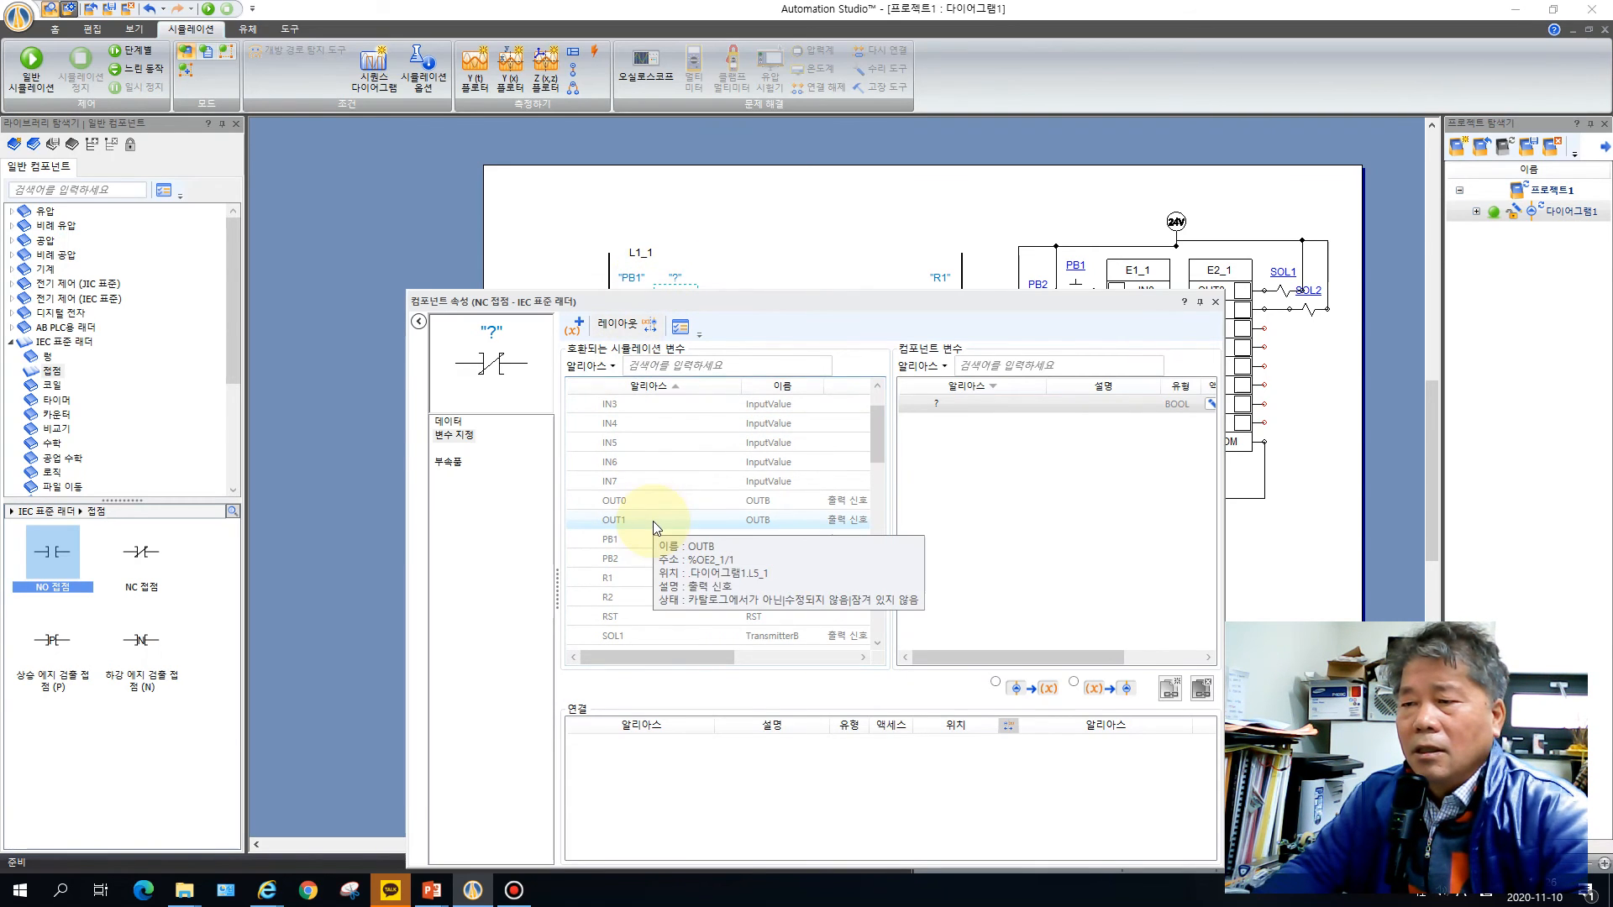
{"action": "double_click", "coordinate": [633, 561]}
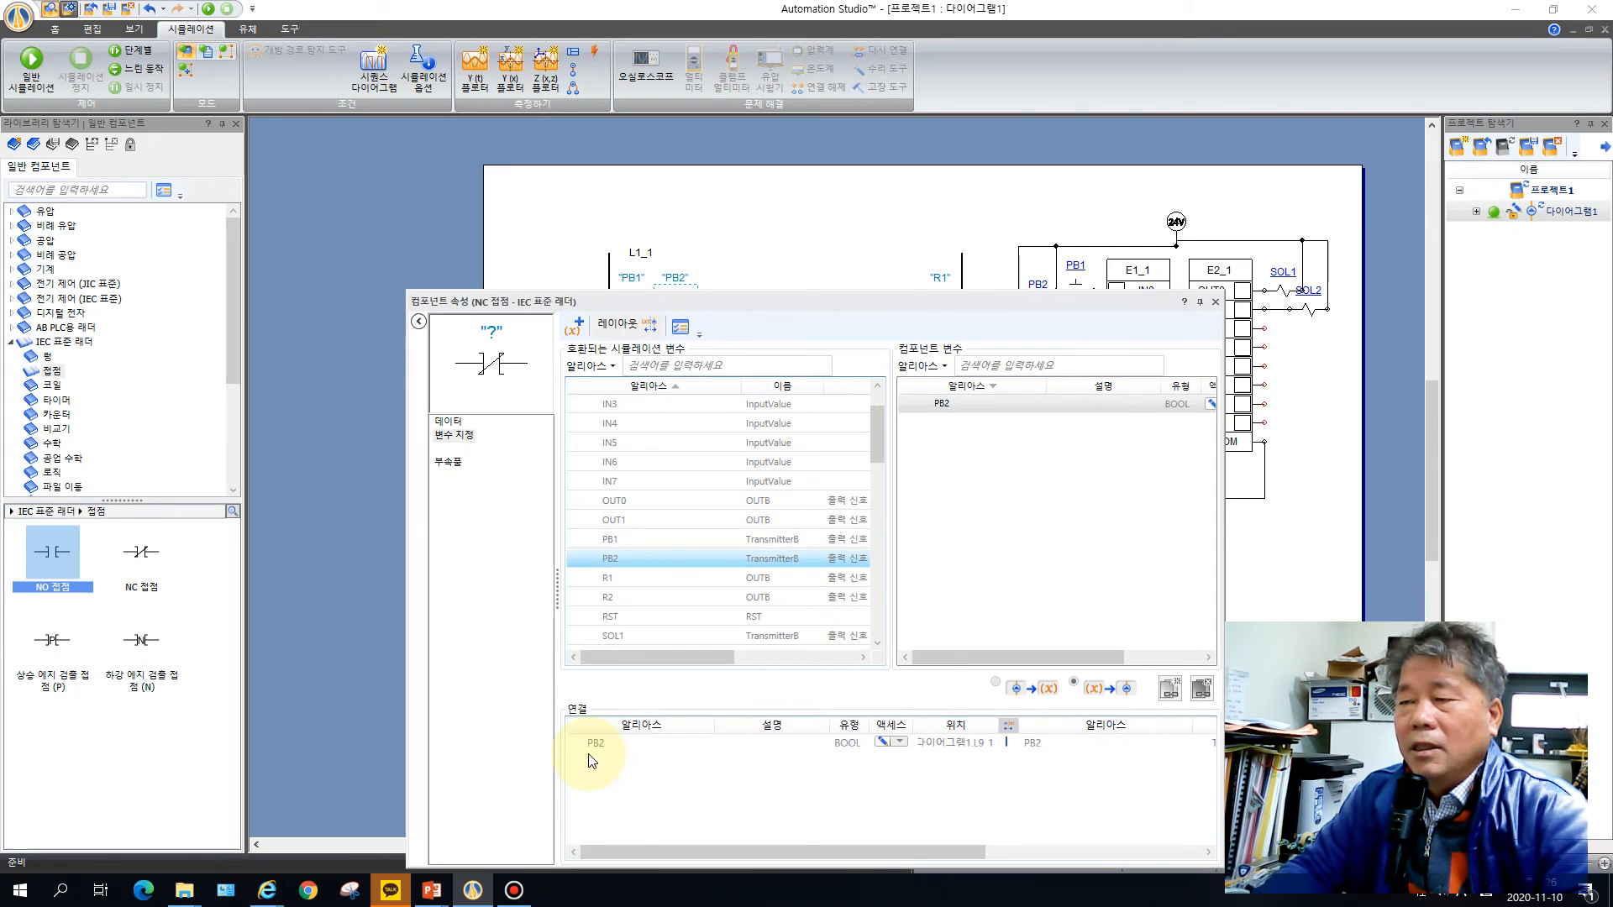
{"action": "left_click", "coordinate": [1215, 302]}
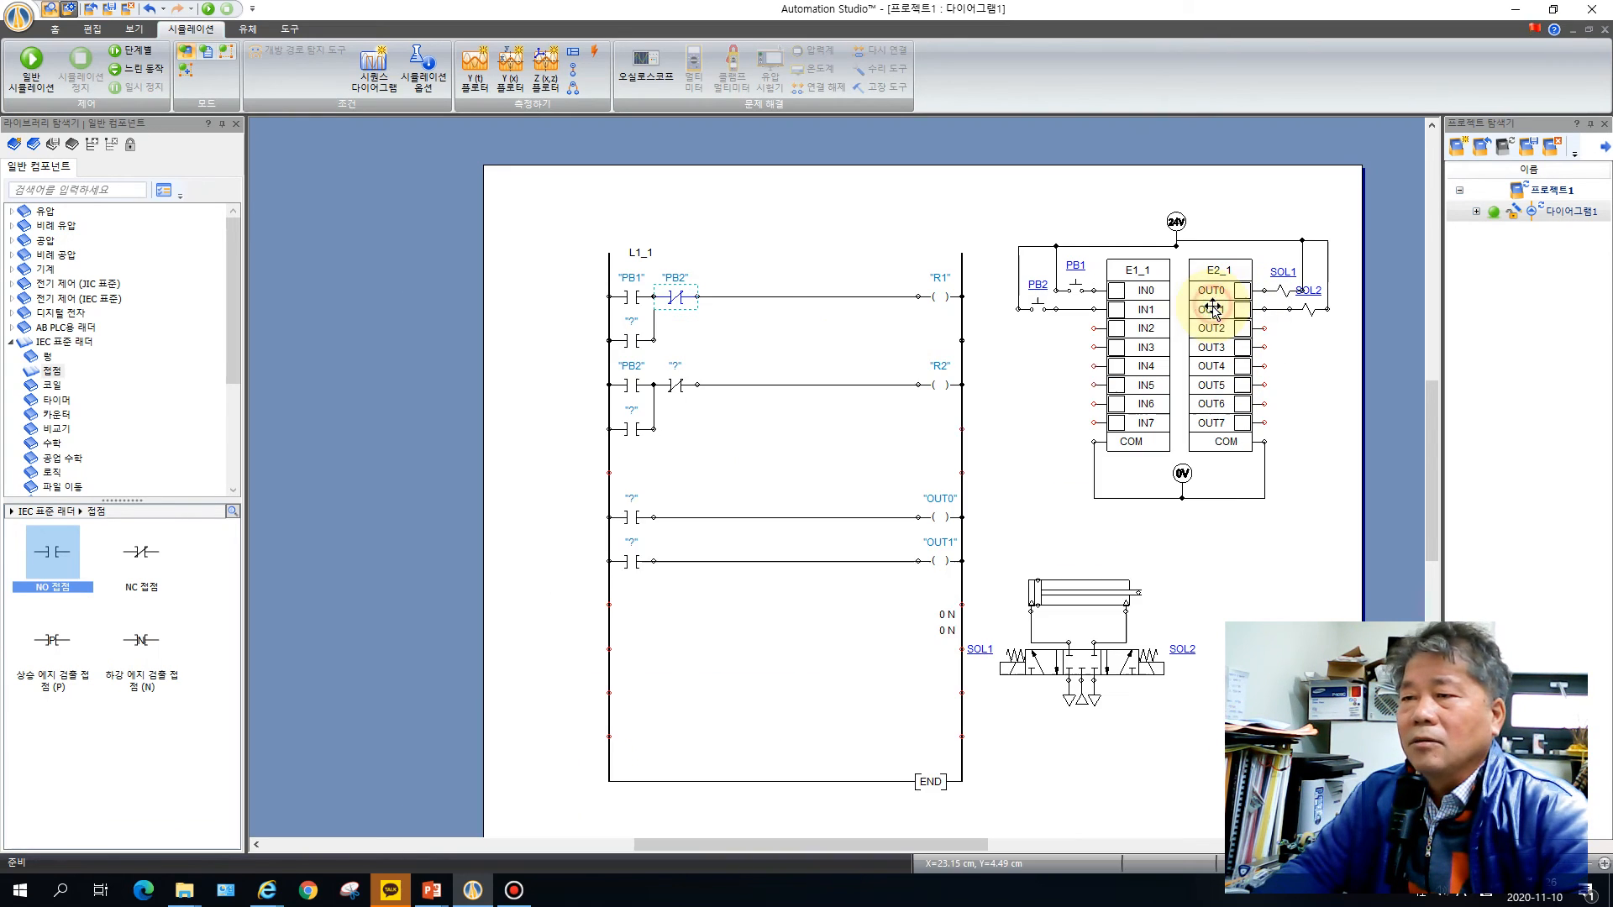
- Assign the R1 variable to the NO contact in parallel with PB1
{"action": "double_click", "coordinate": [635, 345]}
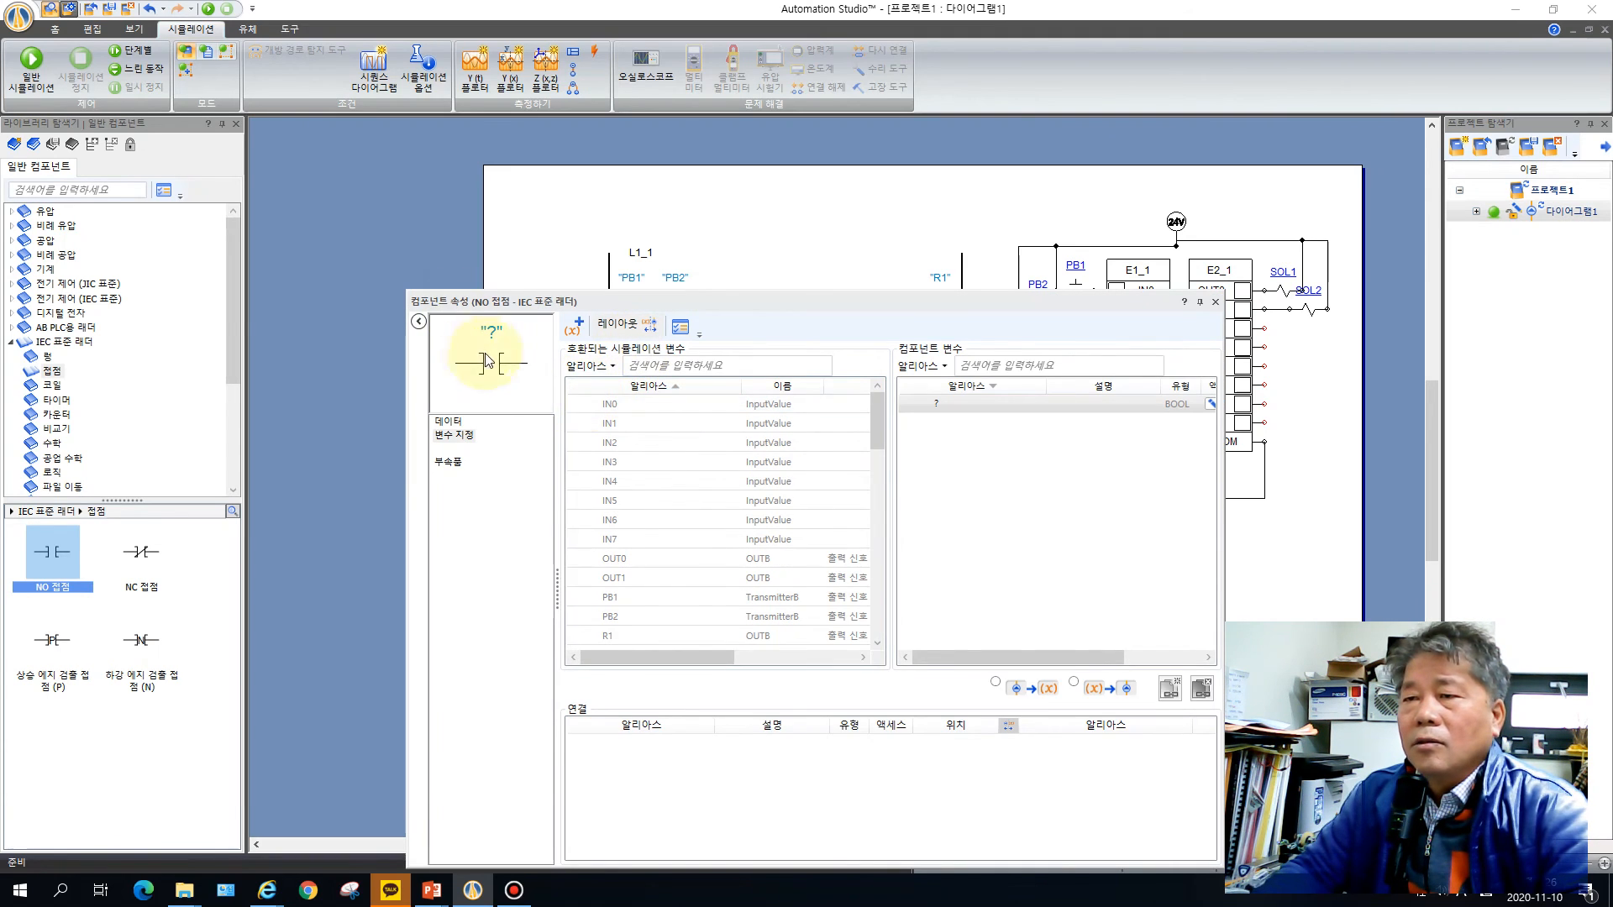
{"action": "double_click", "coordinate": [630, 636]}
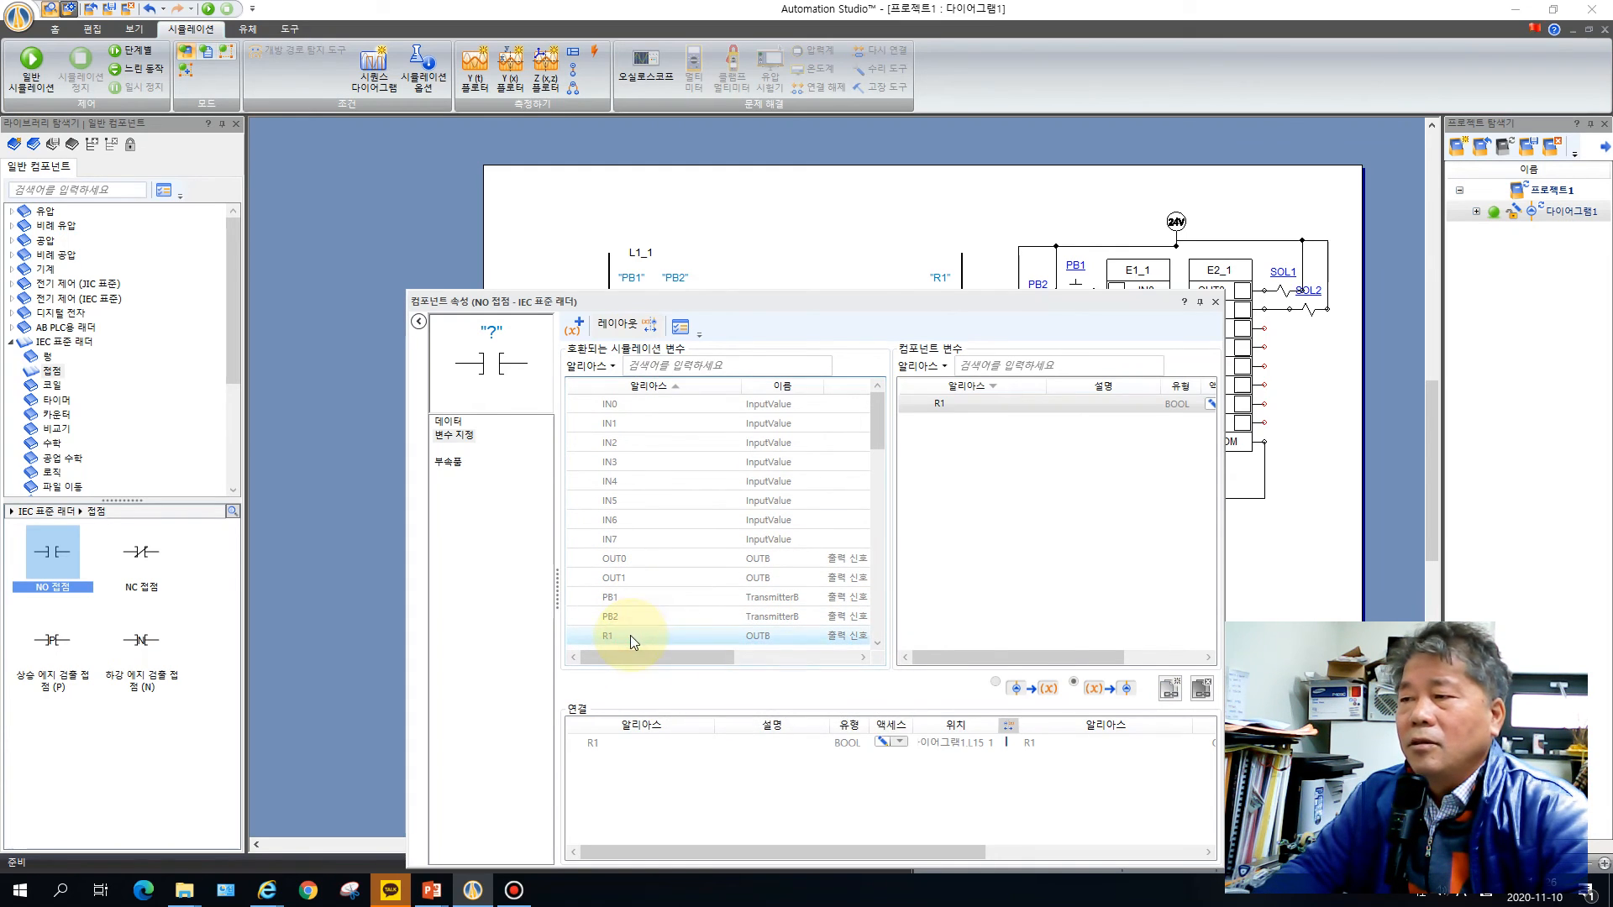
{"action": "left_click", "coordinate": [1216, 302]}
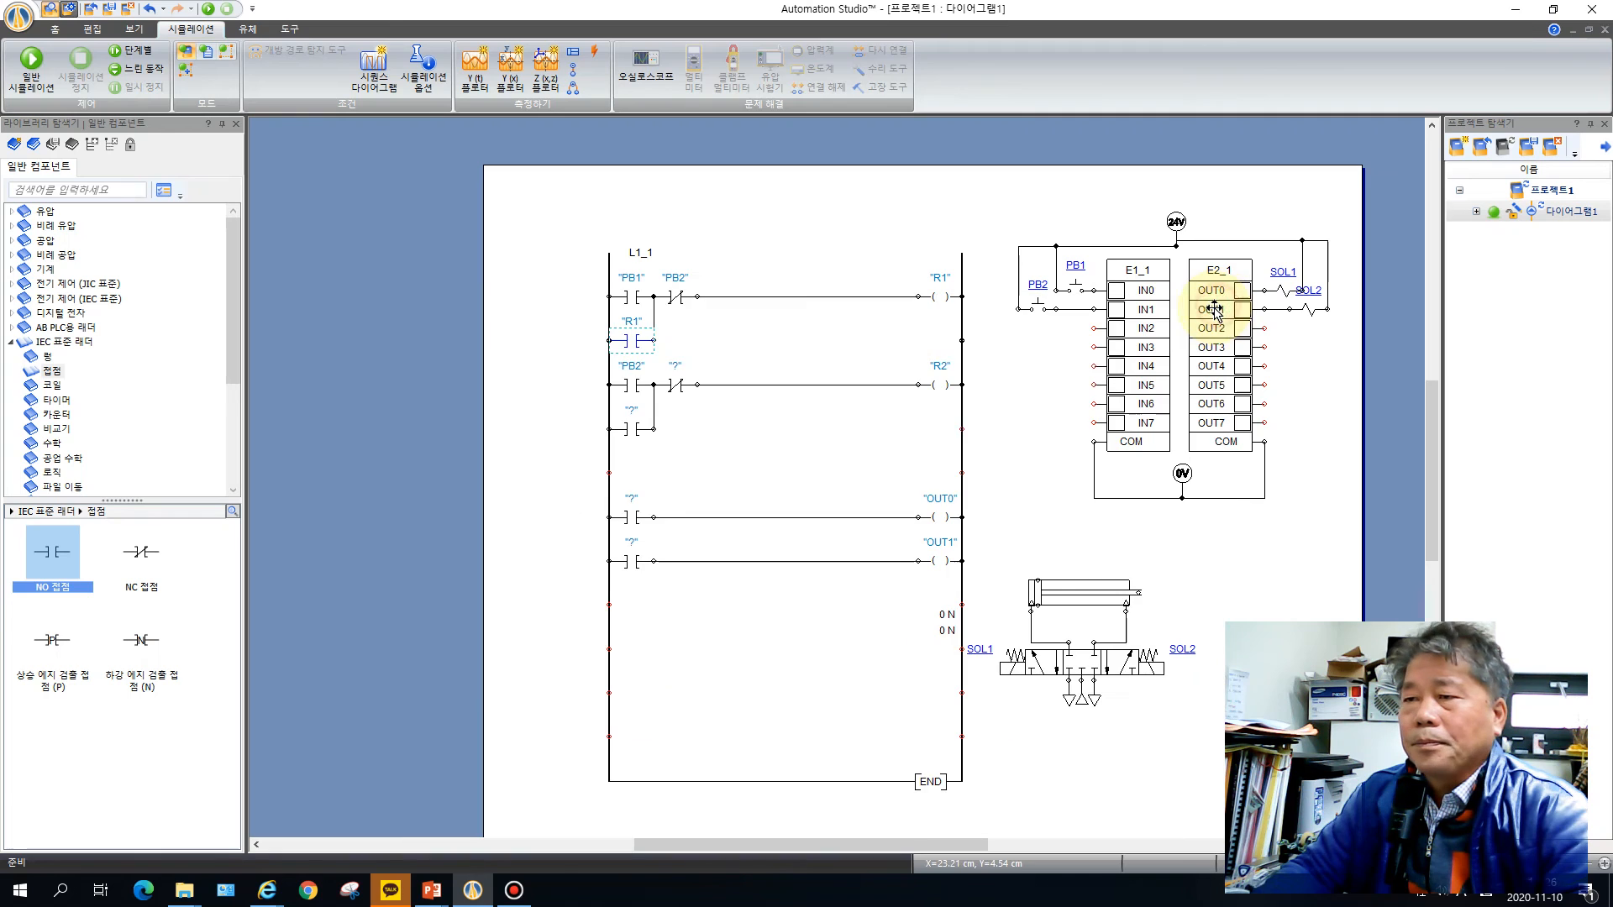
- Assign the PB1 variable to the NC contact on the PB2 rung
{"action": "double_click", "coordinate": [678, 385]}
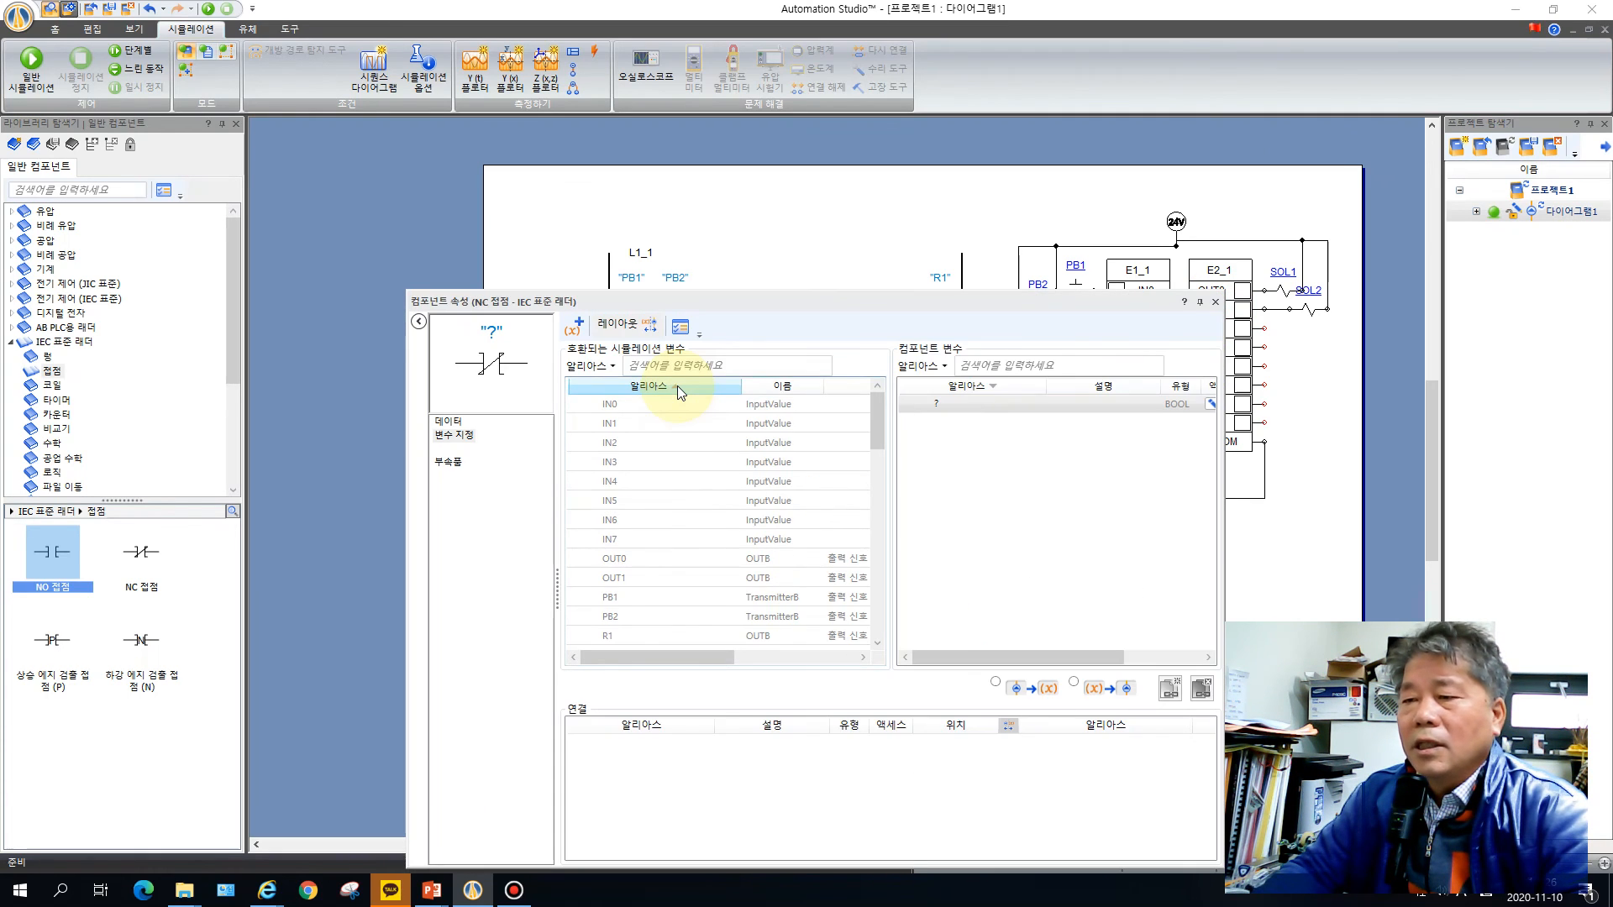
{"action": "left_click", "coordinate": [652, 600]}
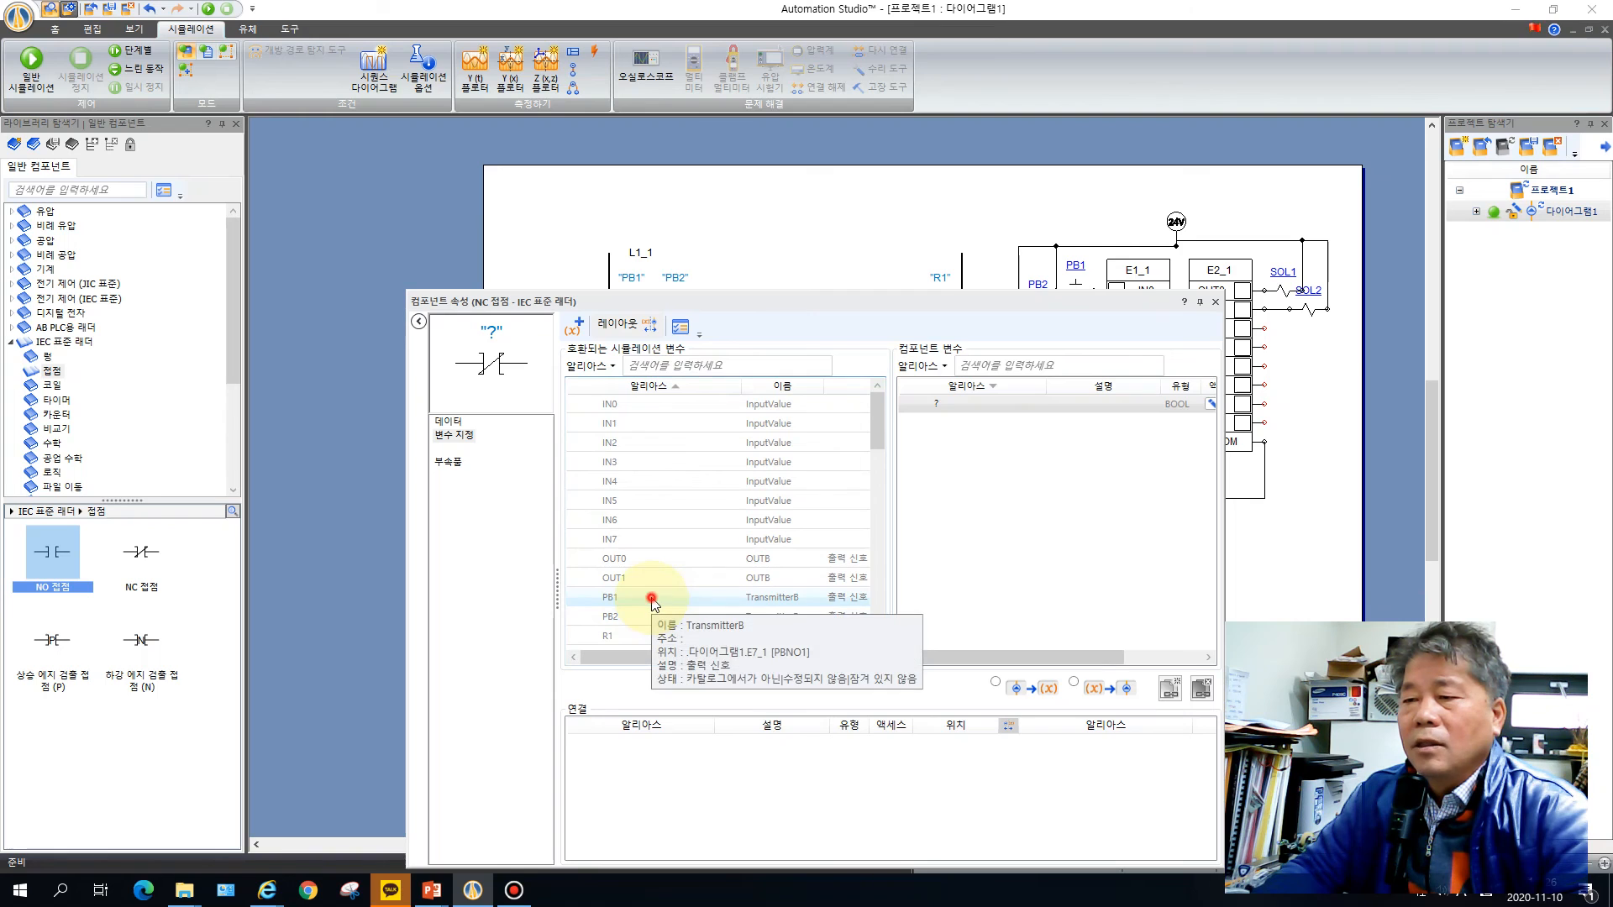
{"action": "double_click", "coordinate": [652, 597]}
{"action": "left_click", "coordinate": [1215, 302]}
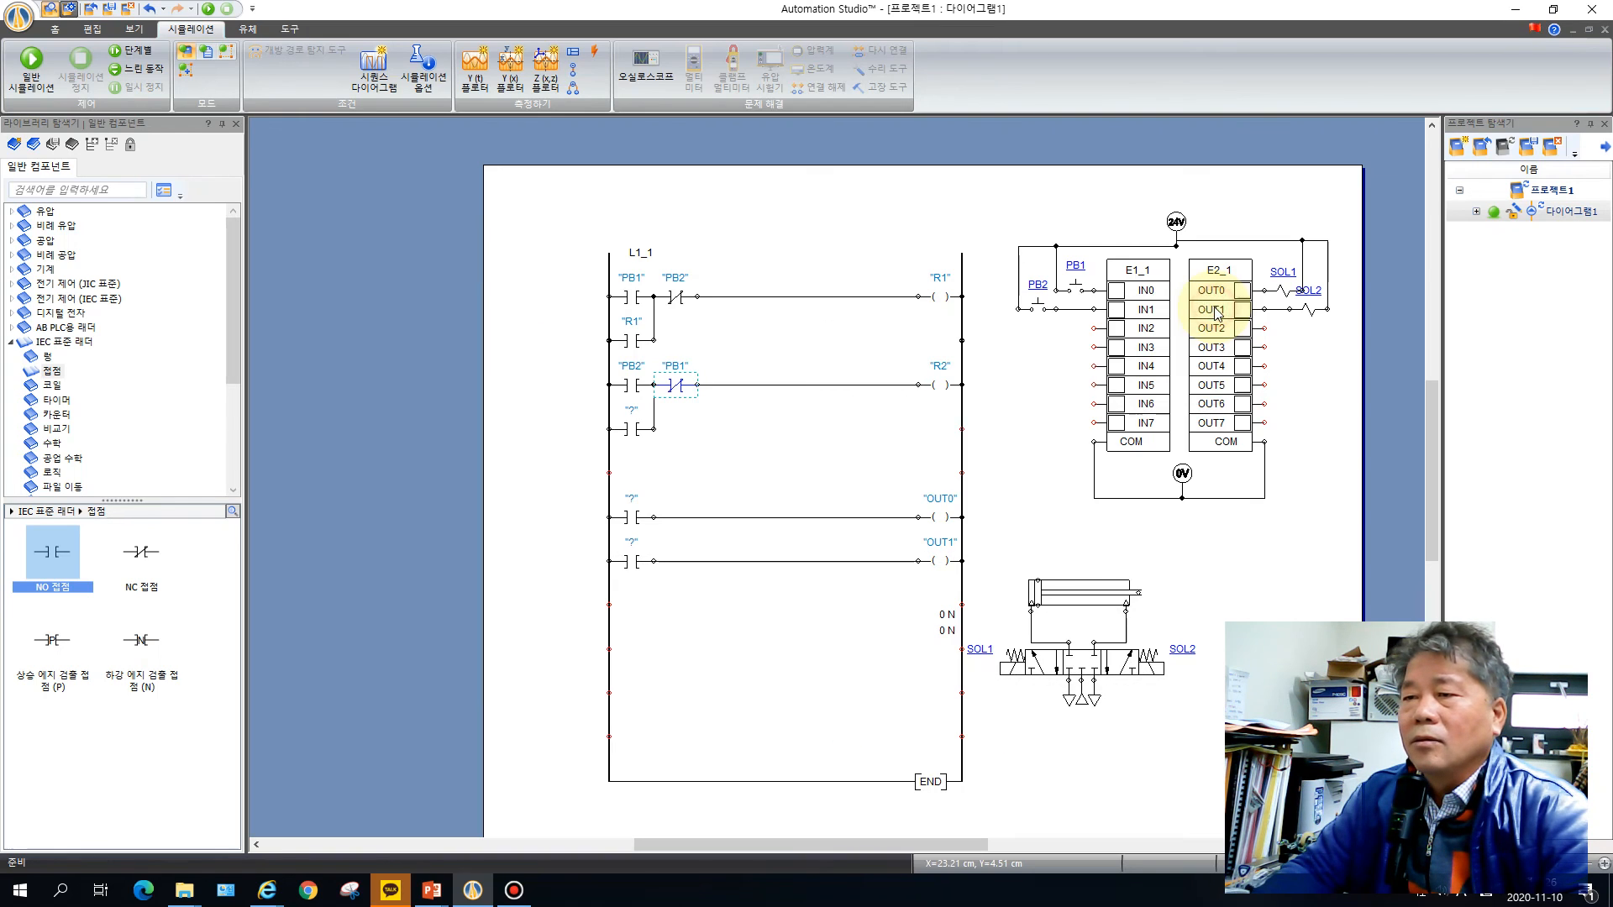
- Assign the R2 variable to the NO contact in parallel with PB2
{"action": "double_click", "coordinate": [631, 429]}
{"action": "scroll", "coordinate": [644, 551], "scroll_direction": "down", "scroll_amount": 2}
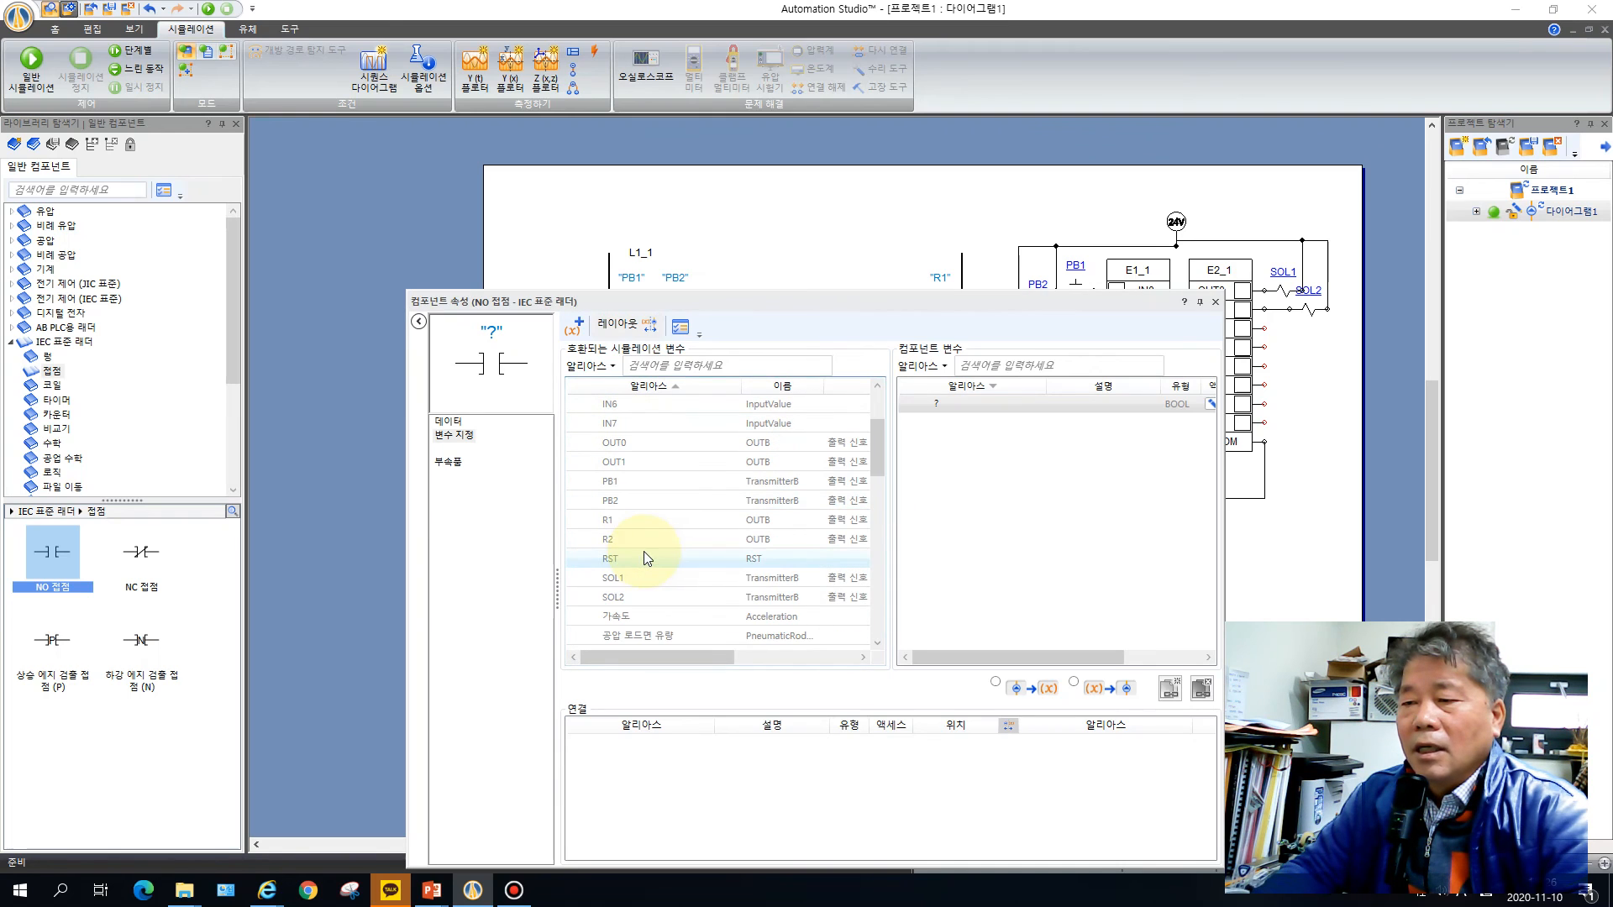
{"action": "left_click", "coordinate": [621, 540]}
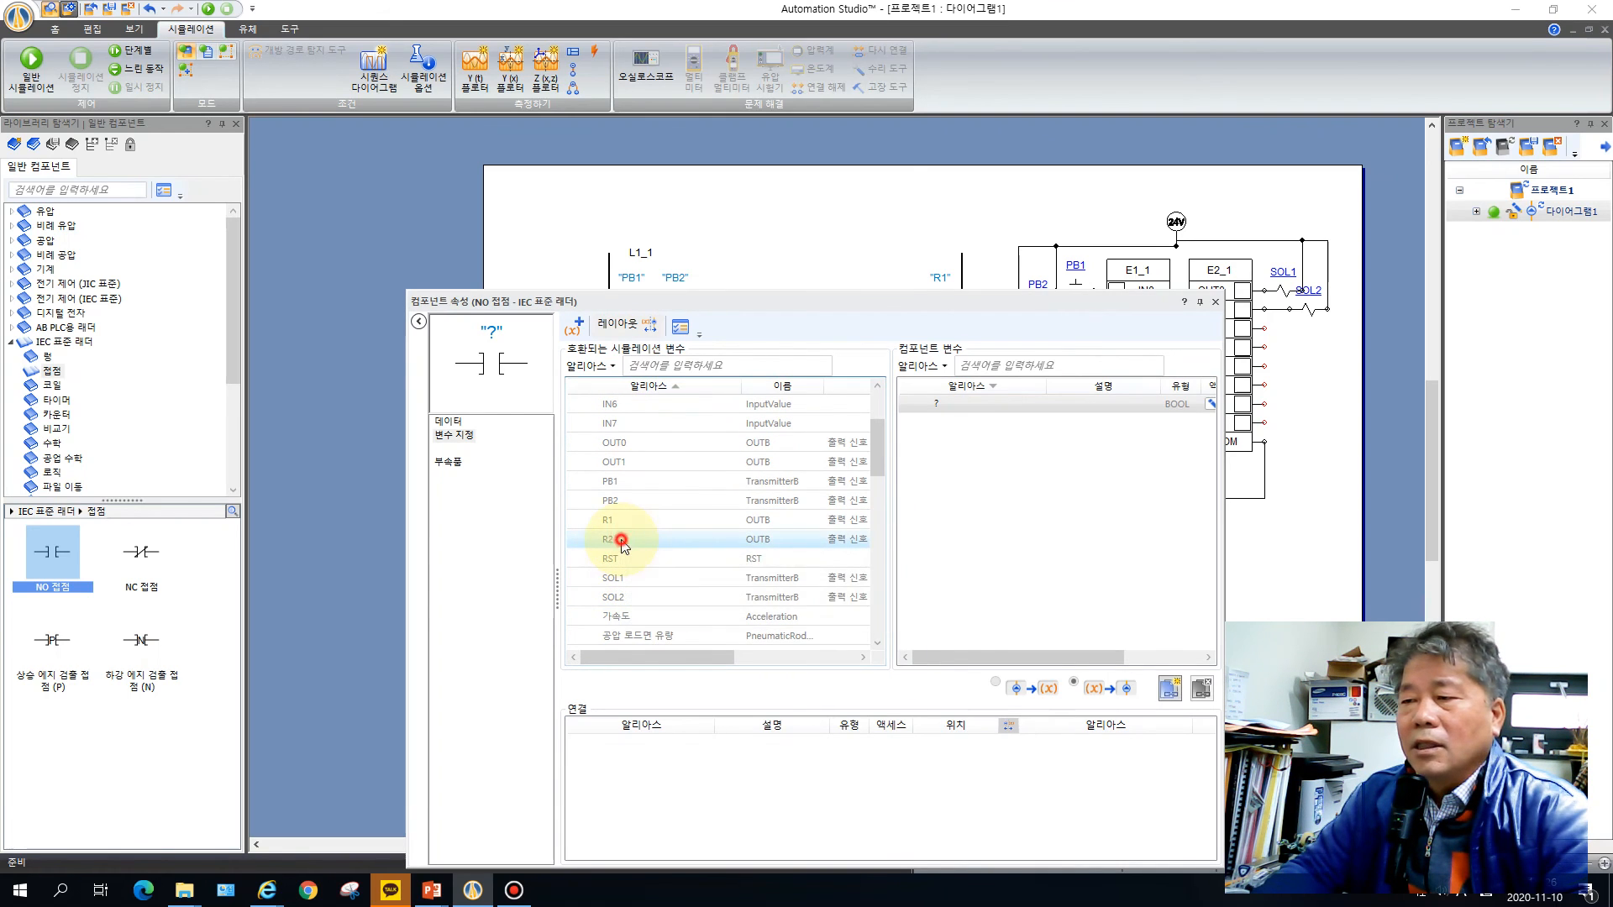
{"action": "left_click_drag", "start_coordinate": [622, 540], "coordinate": [1168, 393]}
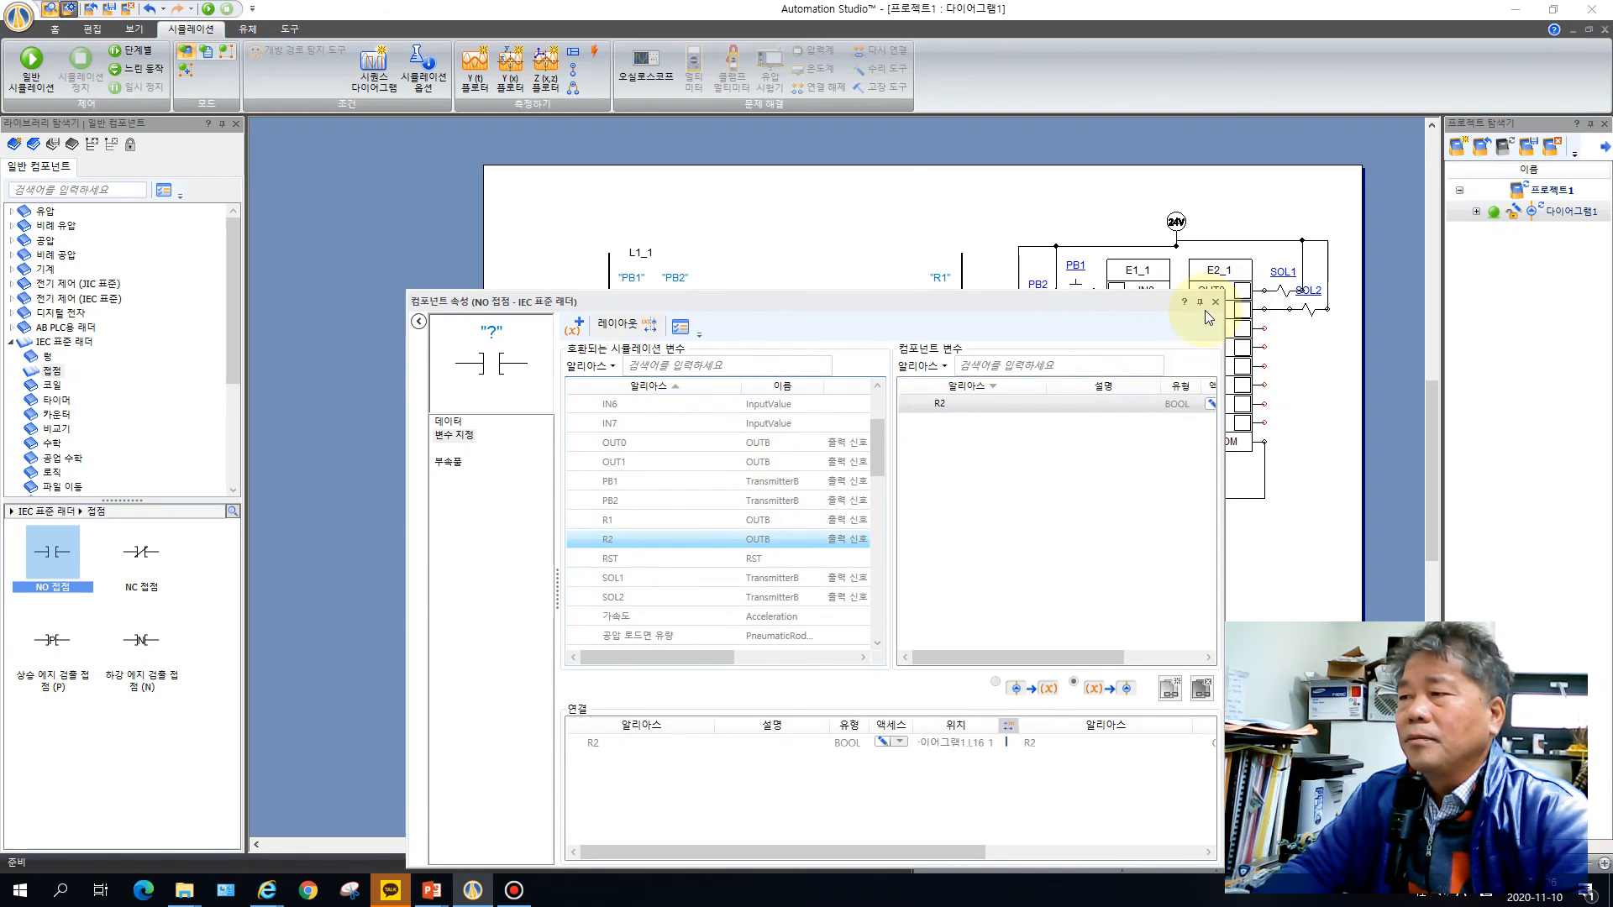
{"action": "left_click", "coordinate": [1215, 303]}
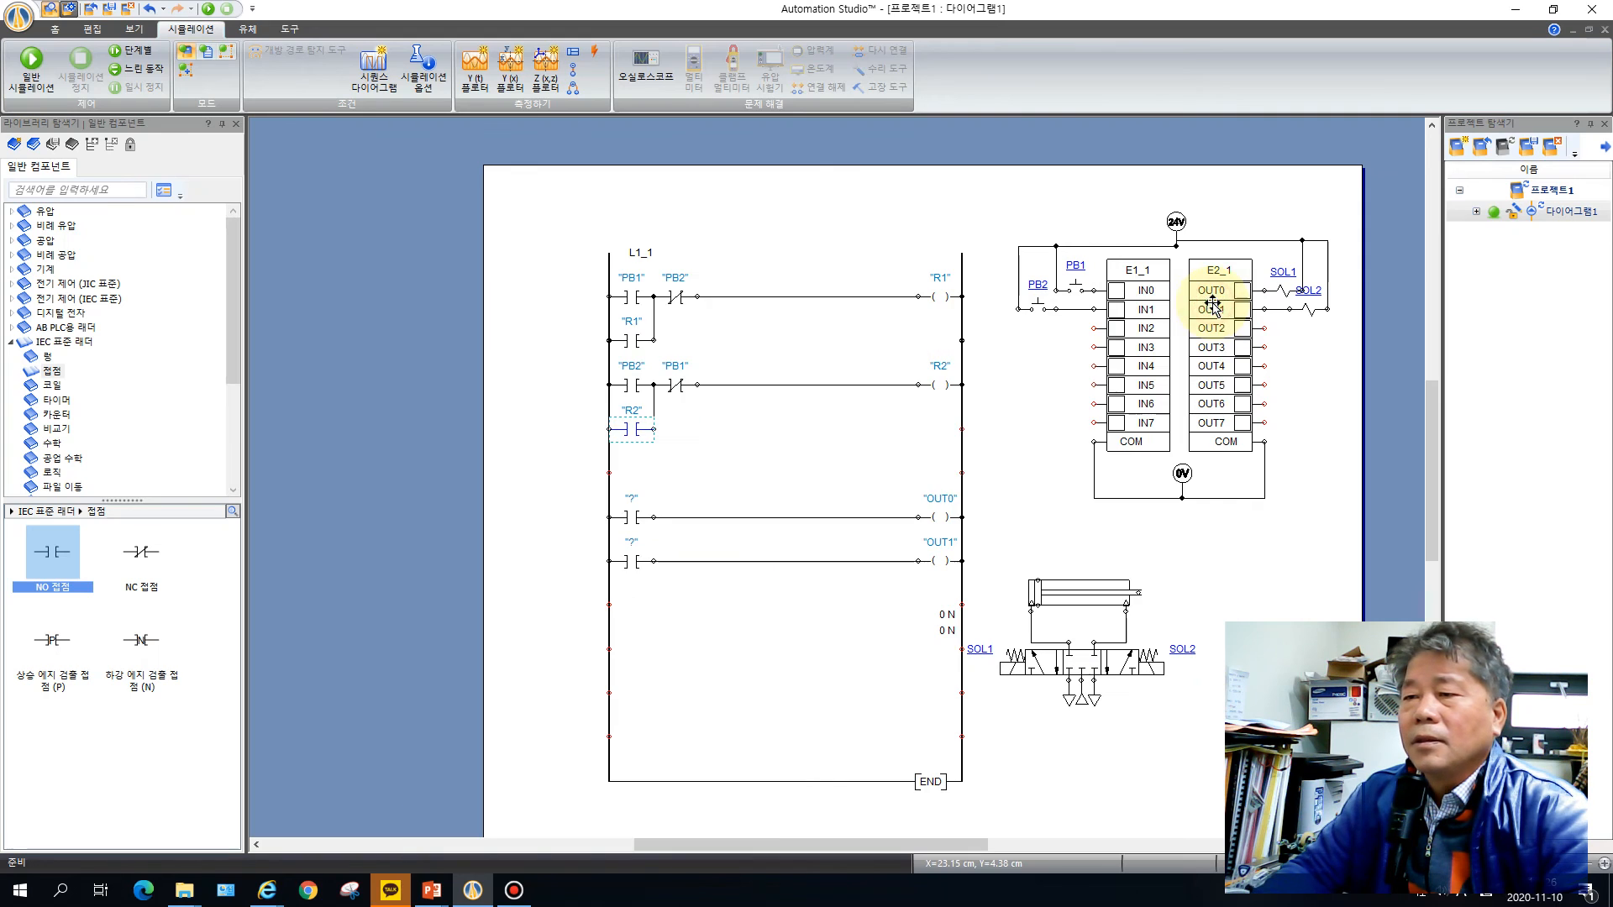
- Assign R1 to the NO contact on the OUT0 rung and R2 to the NO contact on the OUT1 rung
{"action": "double_click", "coordinate": [629, 517]}
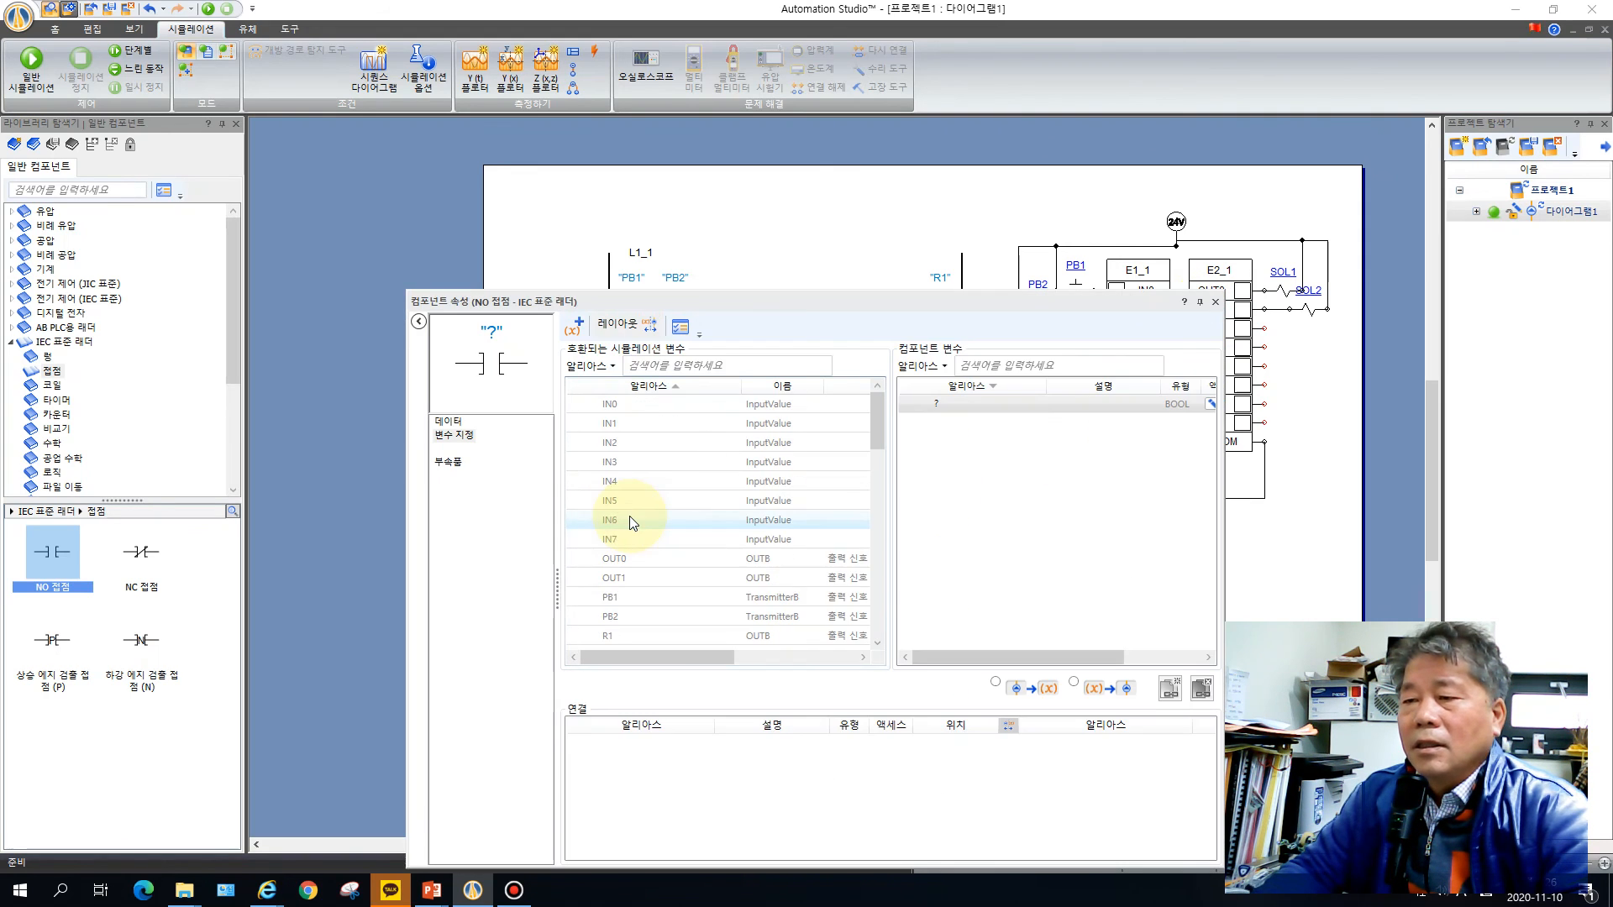
{"action": "double_click", "coordinate": [635, 639]}
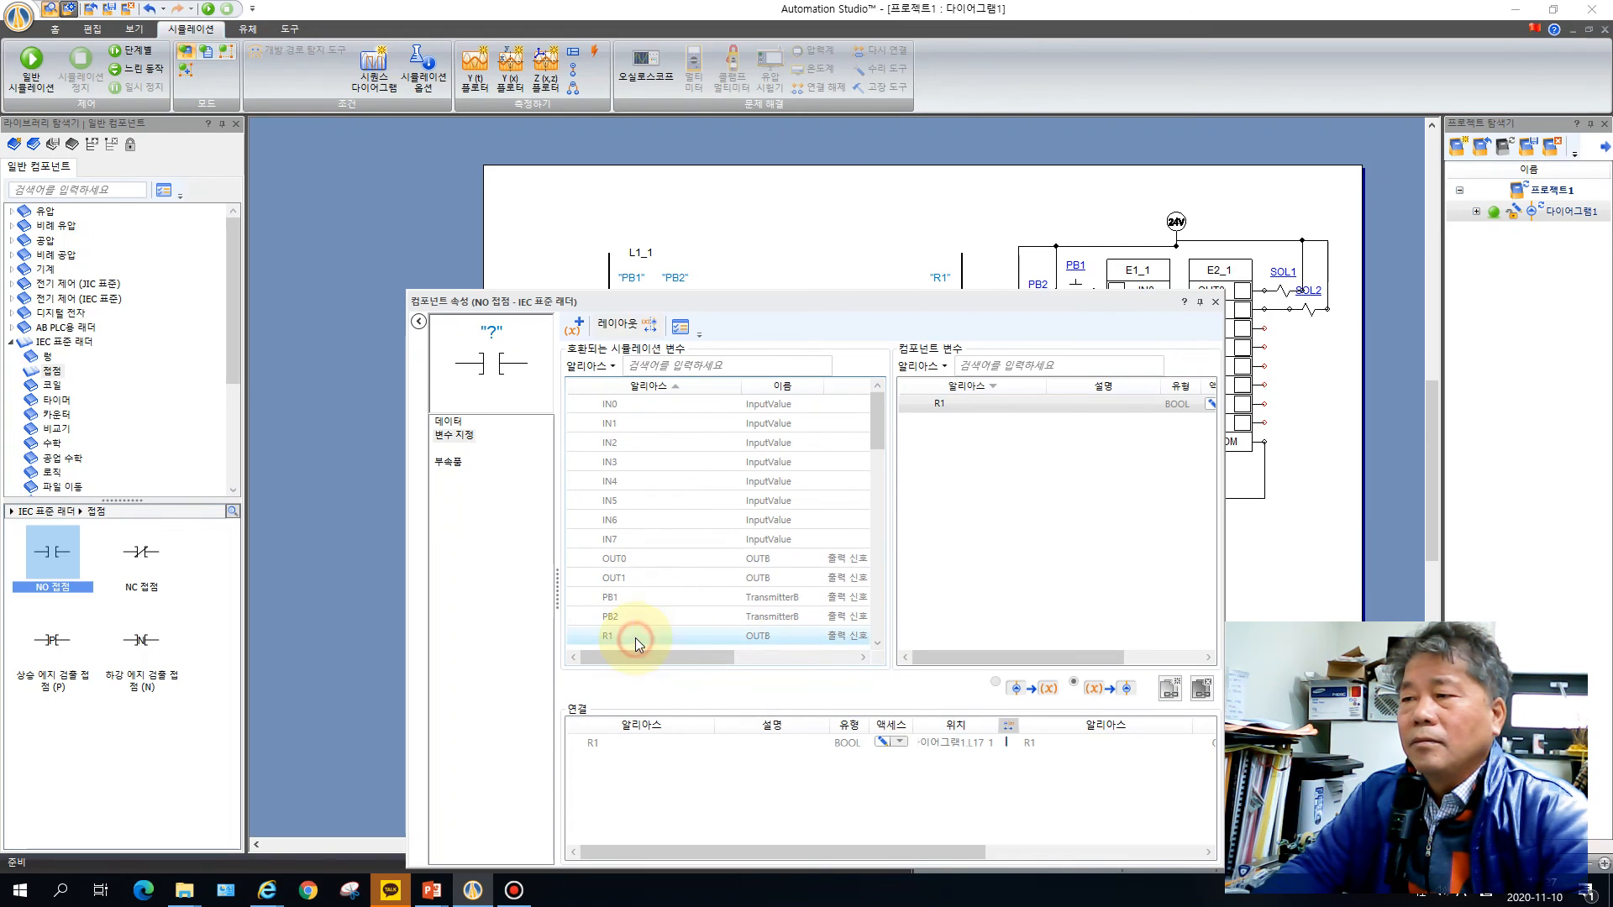
{"action": "left_click", "coordinate": [1215, 302]}
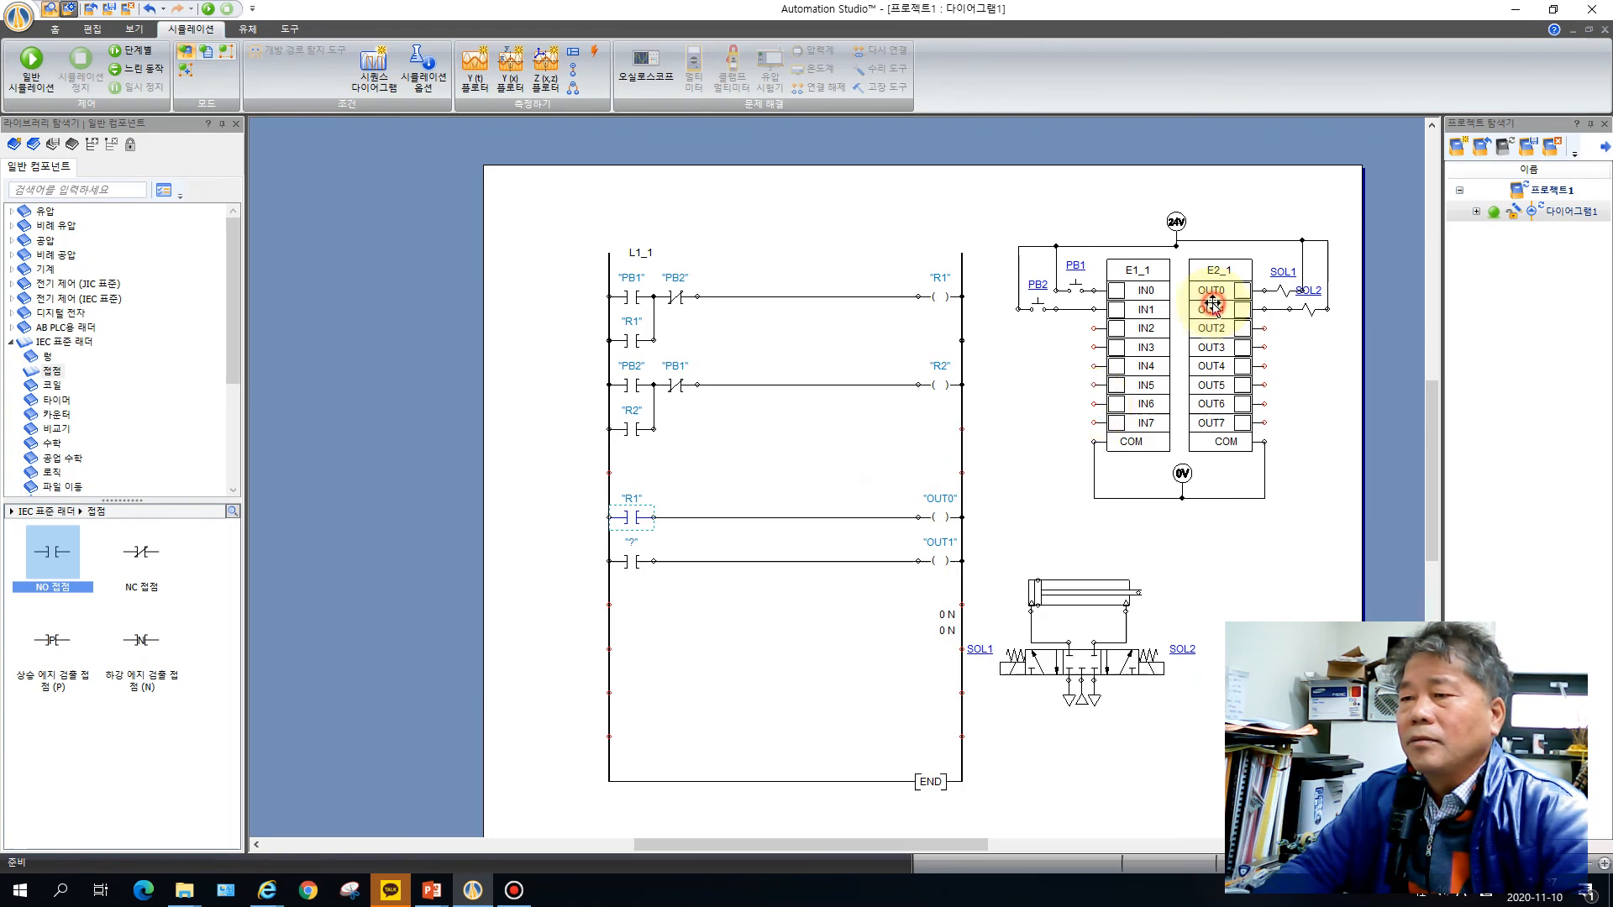
{"action": "double_click", "coordinate": [636, 563]}
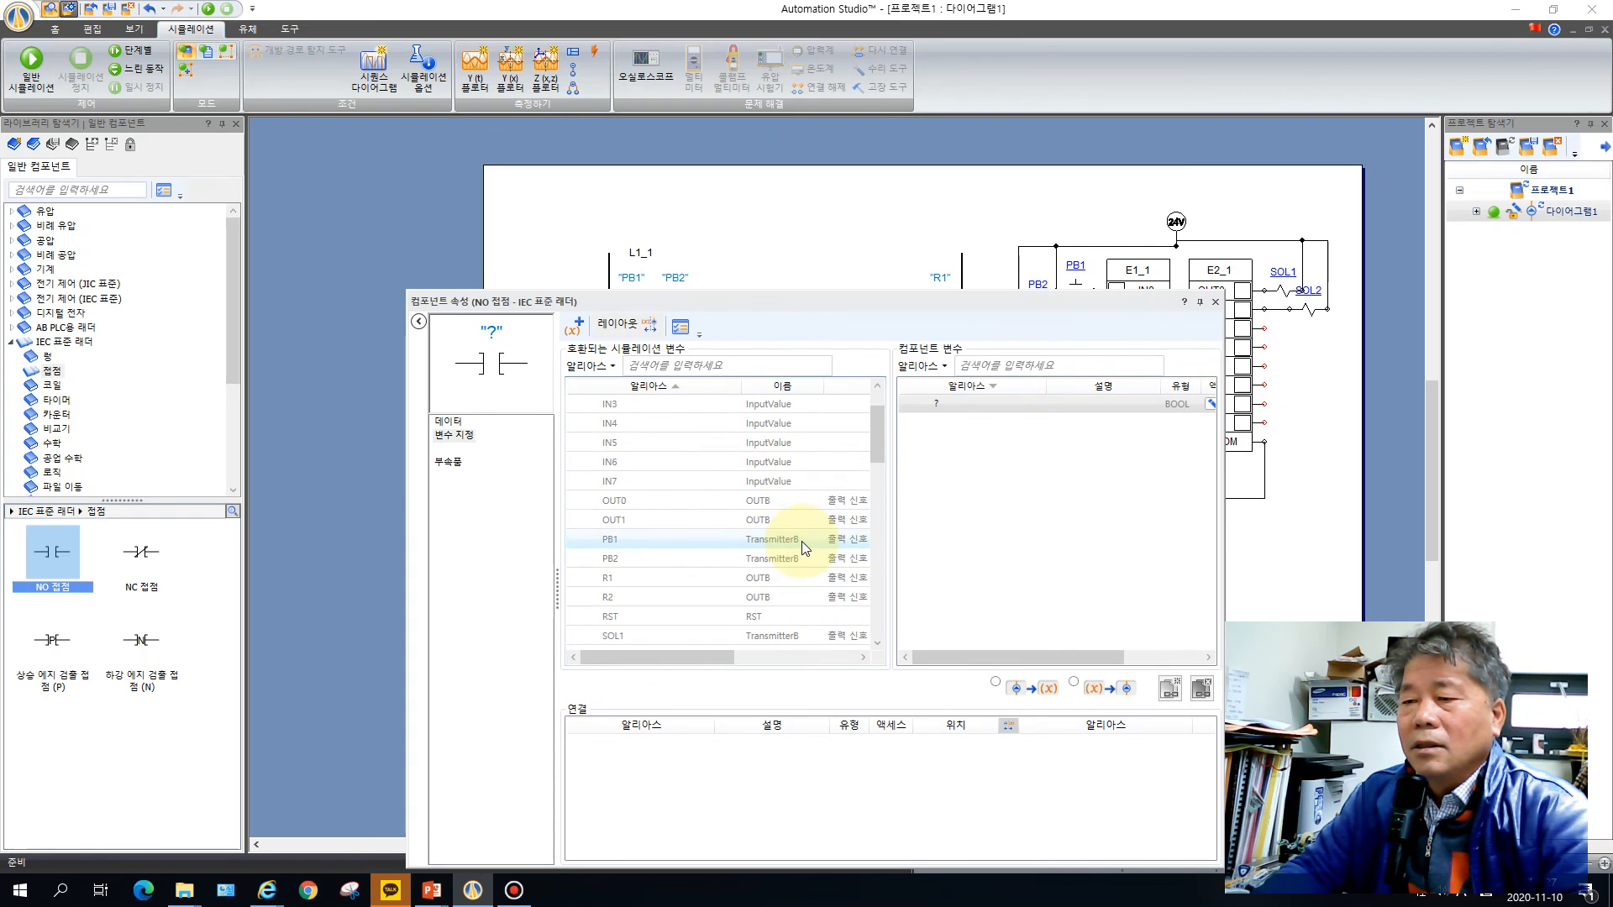
{"action": "double_click", "coordinate": [635, 597]}
{"action": "left_click", "coordinate": [1215, 301]}
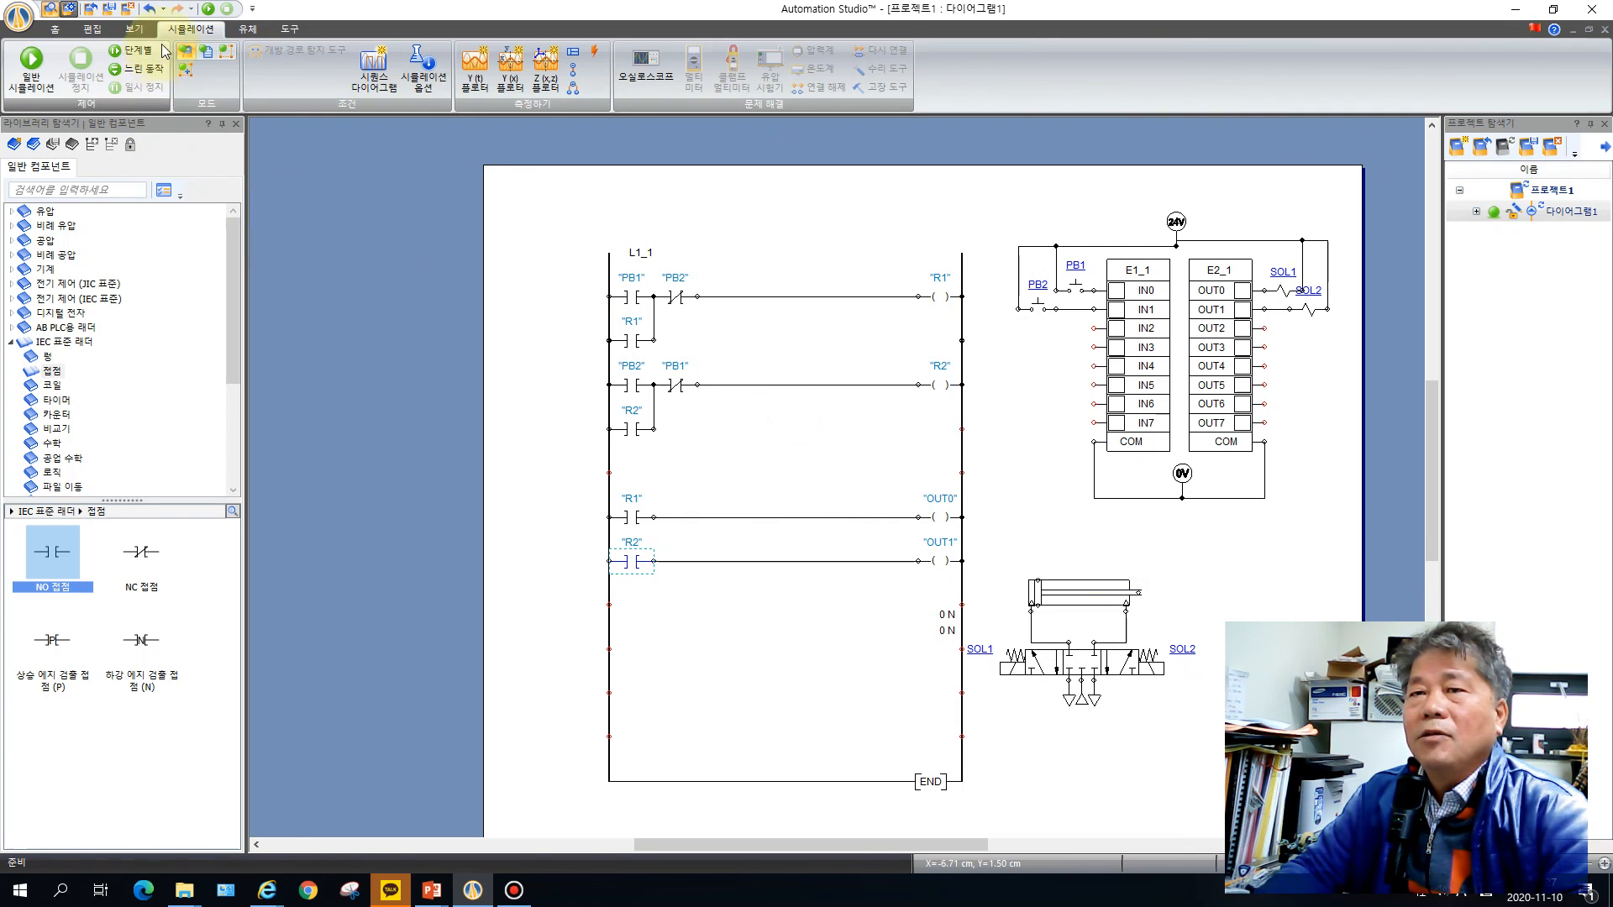
- Run the normal simulation and operate push buttons PB1 and PB2 alternately, twice each, to test the cylinder circuit
{"action": "left_click", "coordinate": [38, 66]}
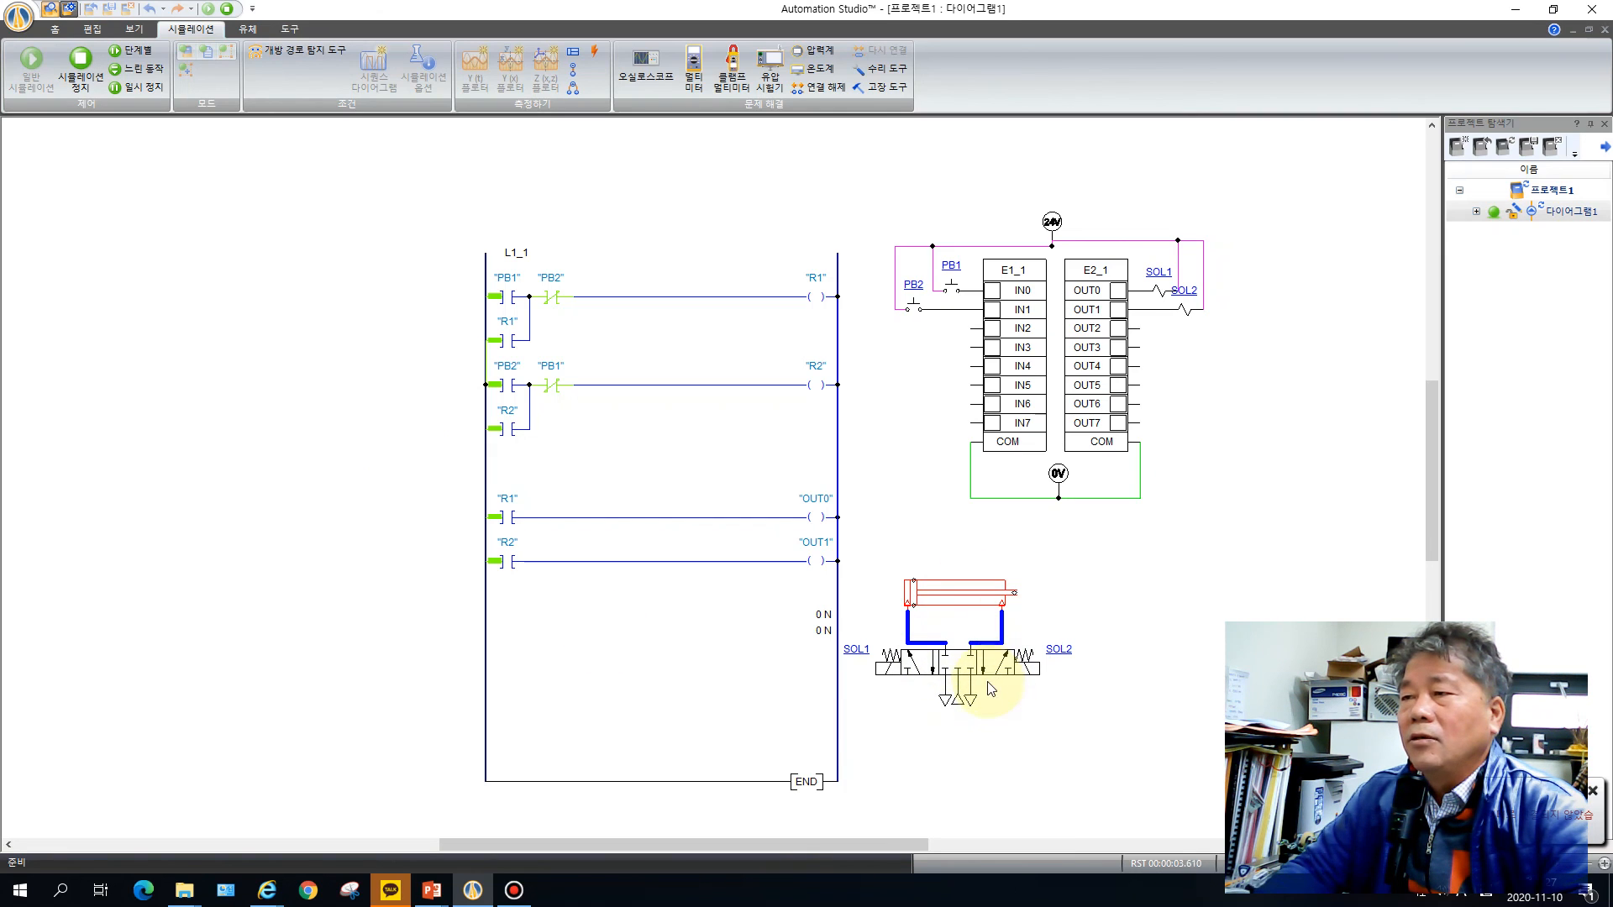
{"action": "left_click", "coordinate": [952, 294]}
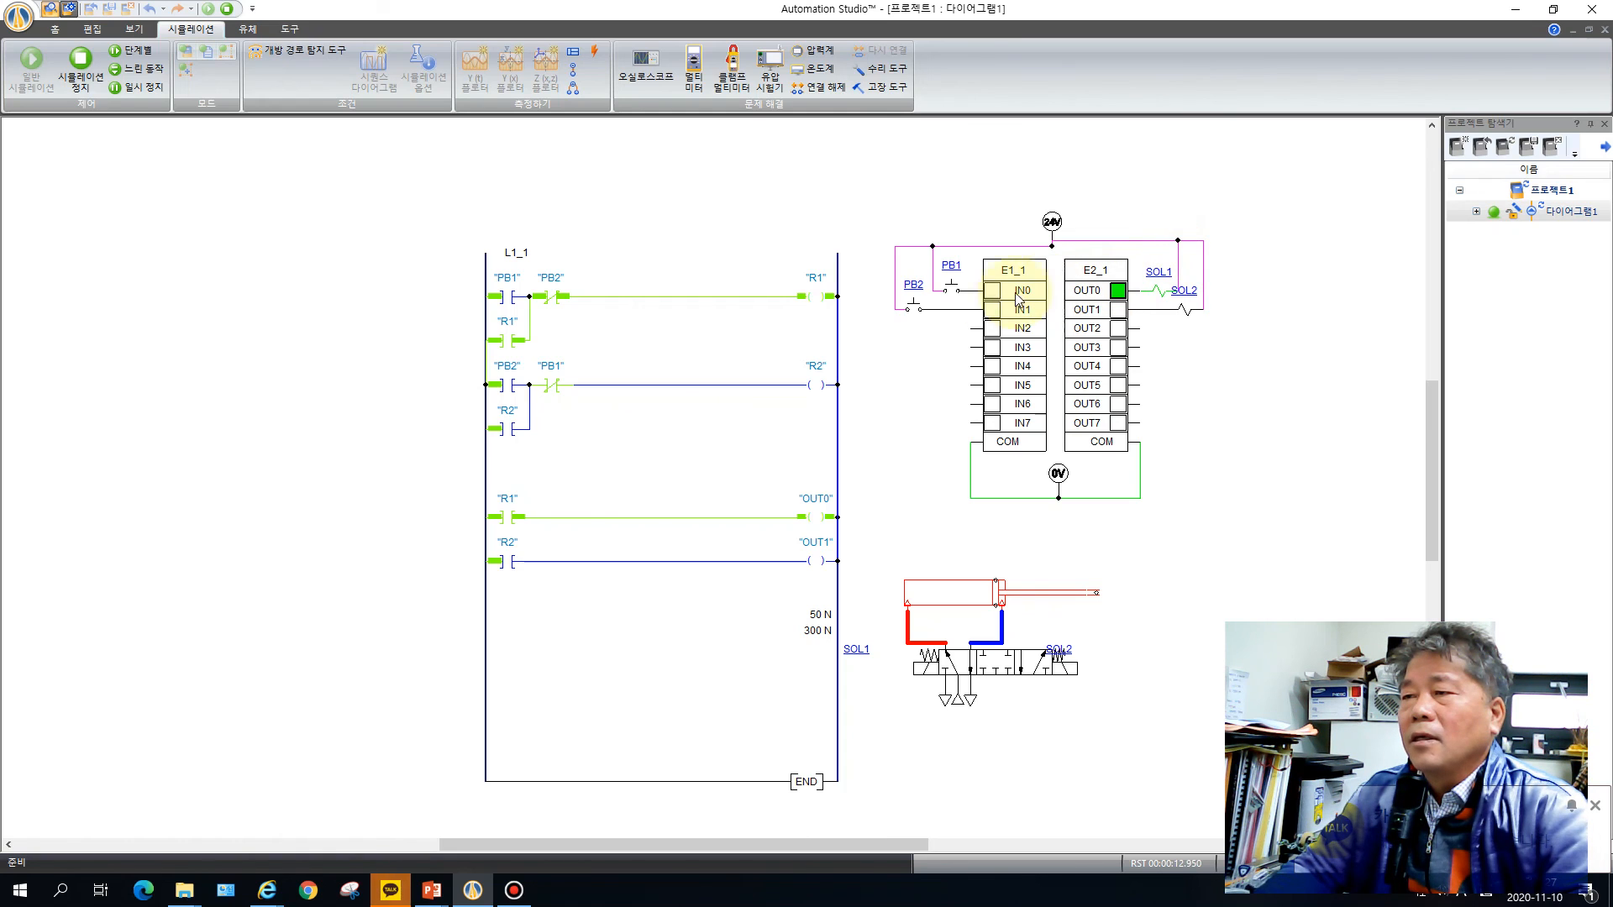
{"action": "left_click", "coordinate": [914, 313]}
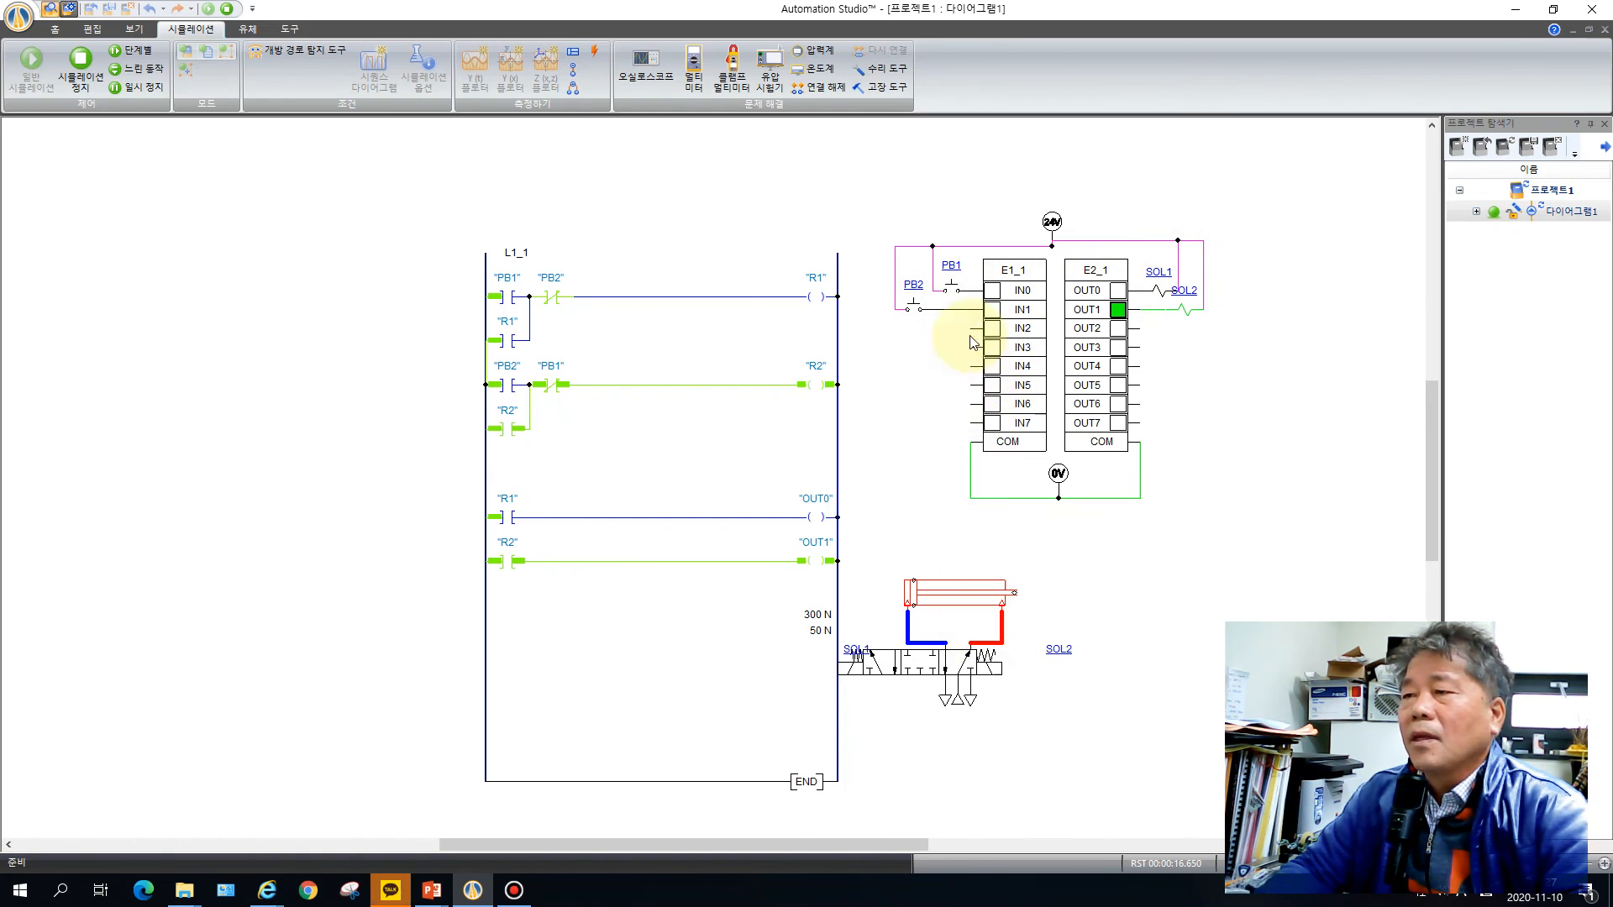
{"action": "left_click", "coordinate": [952, 288]}
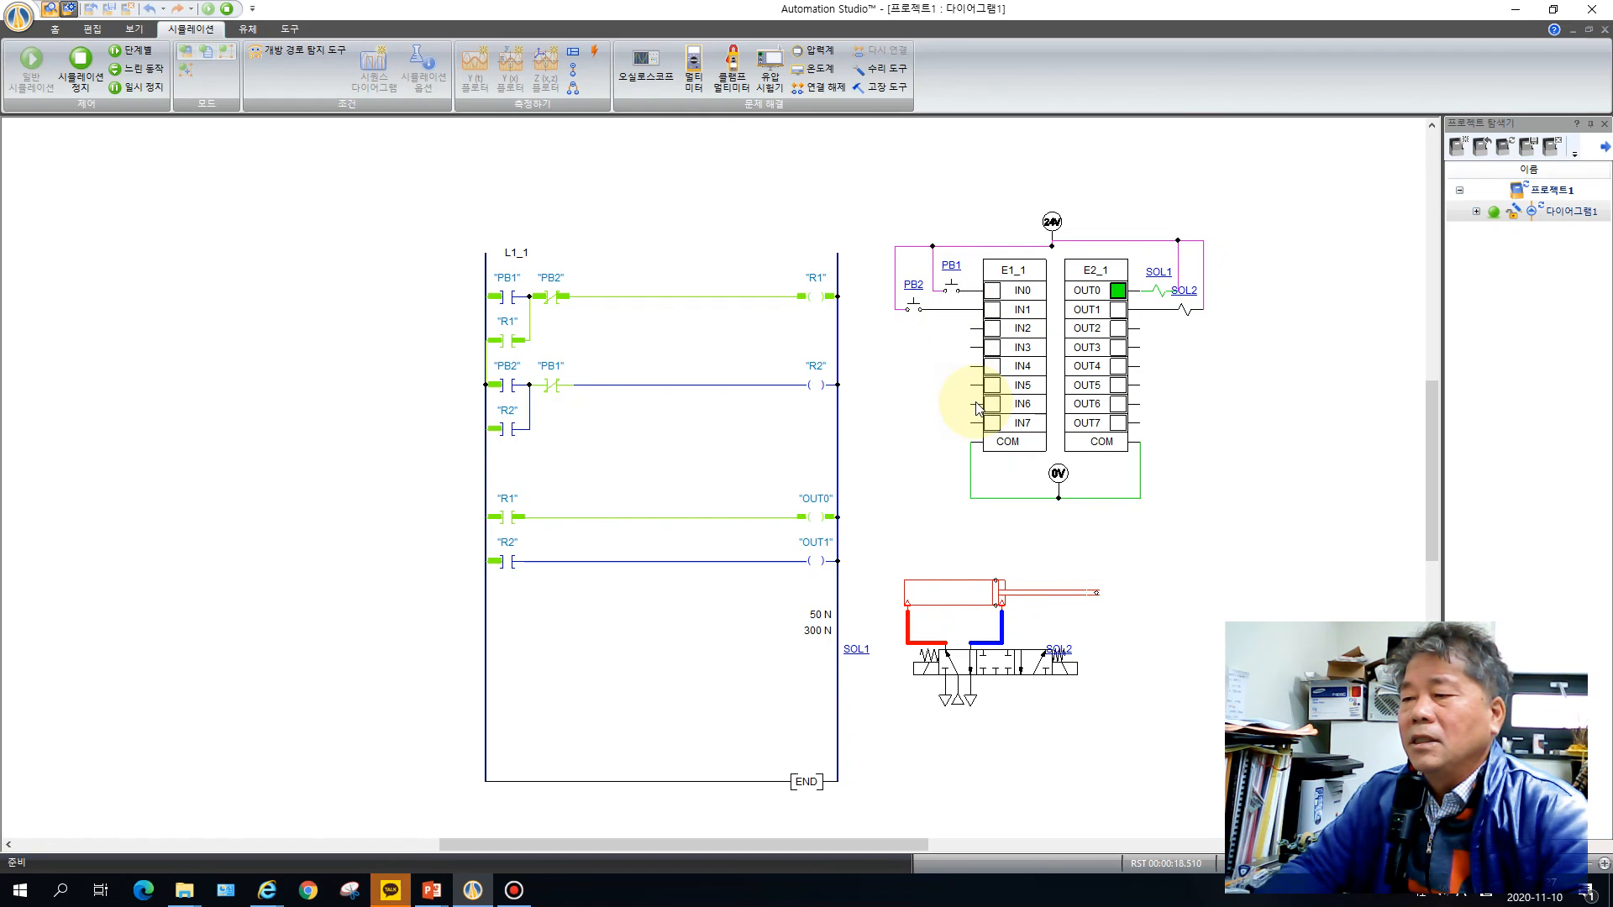
{"action": "left_click", "coordinate": [918, 312]}
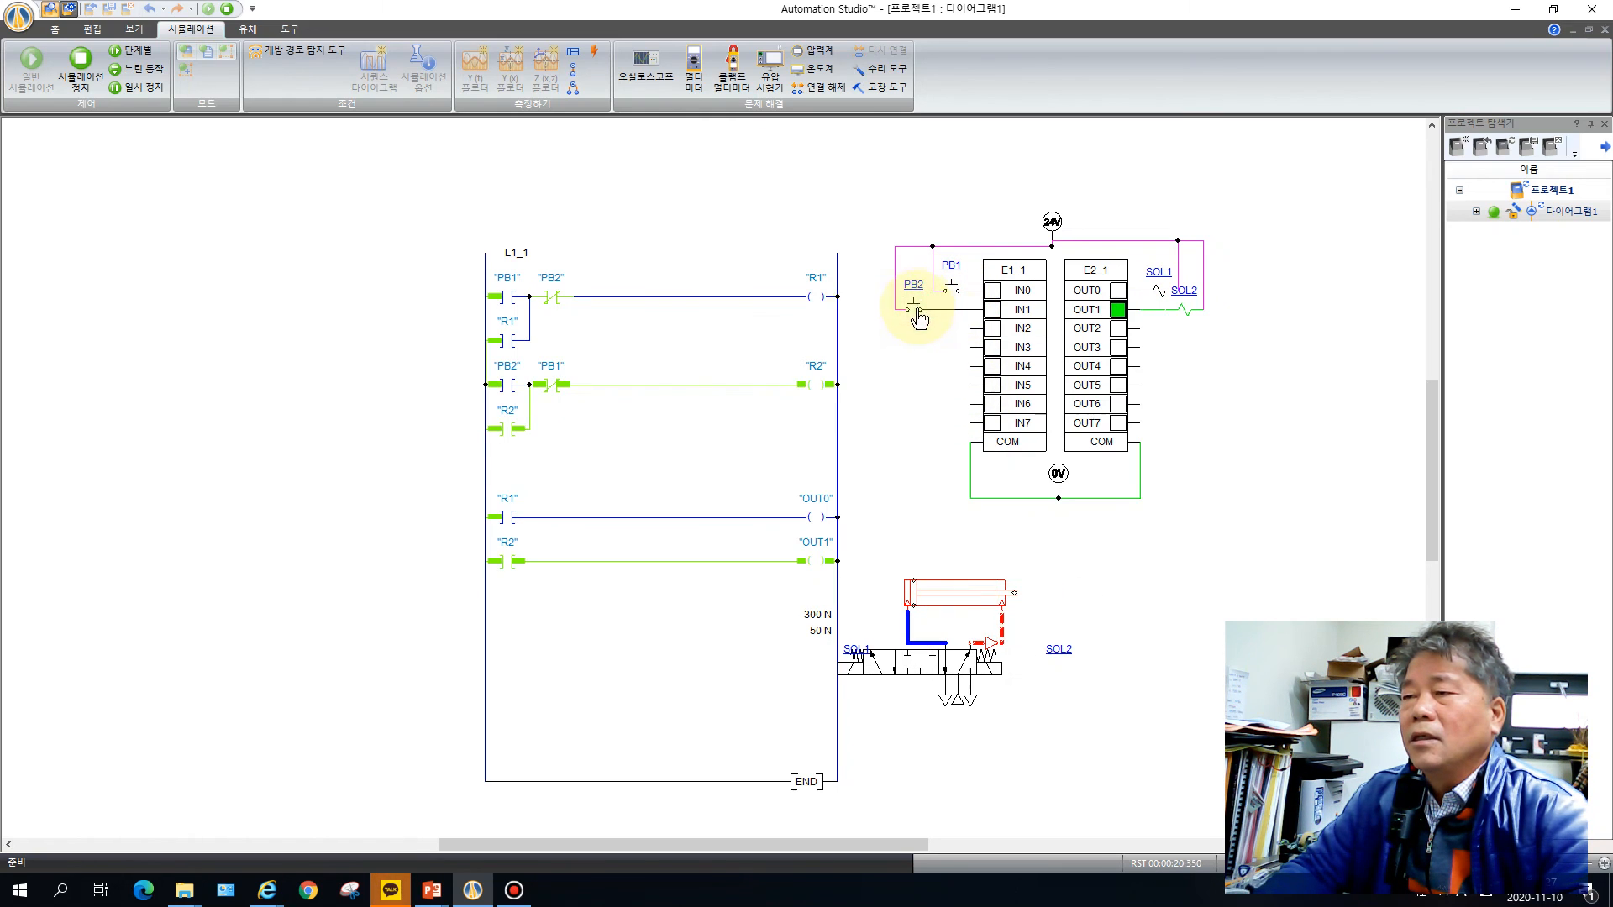